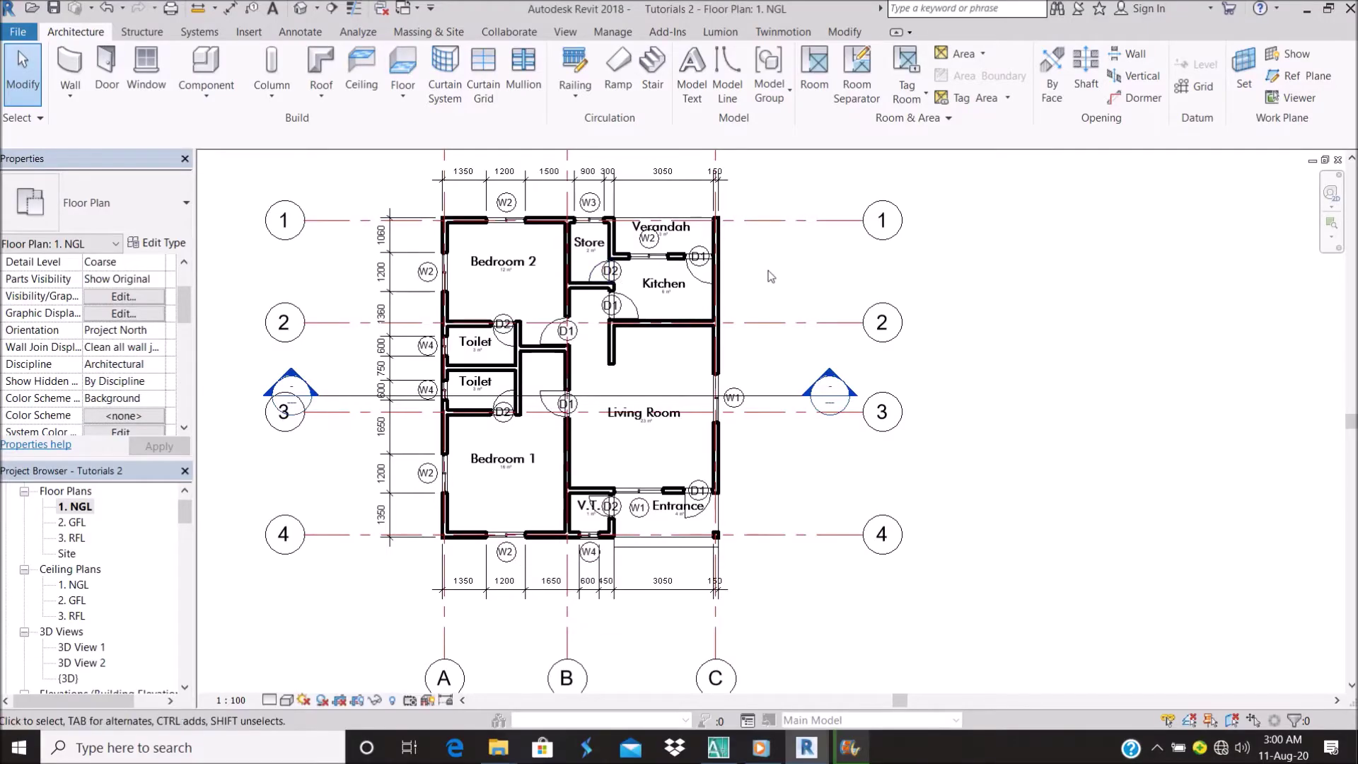
pyautogui.scroll(-2, 620, 278)
pyautogui.scroll(1, 623, 211)
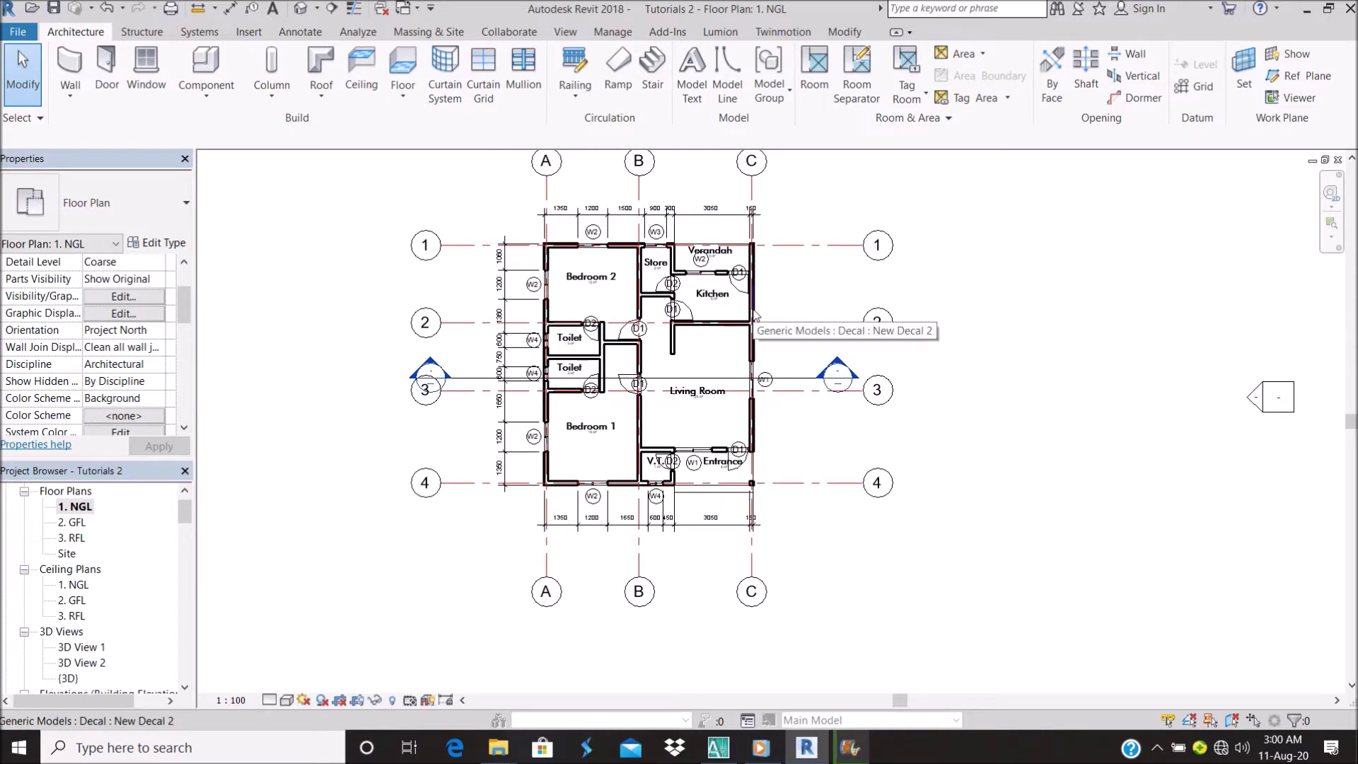
pyautogui.scroll(1, 621, 195)
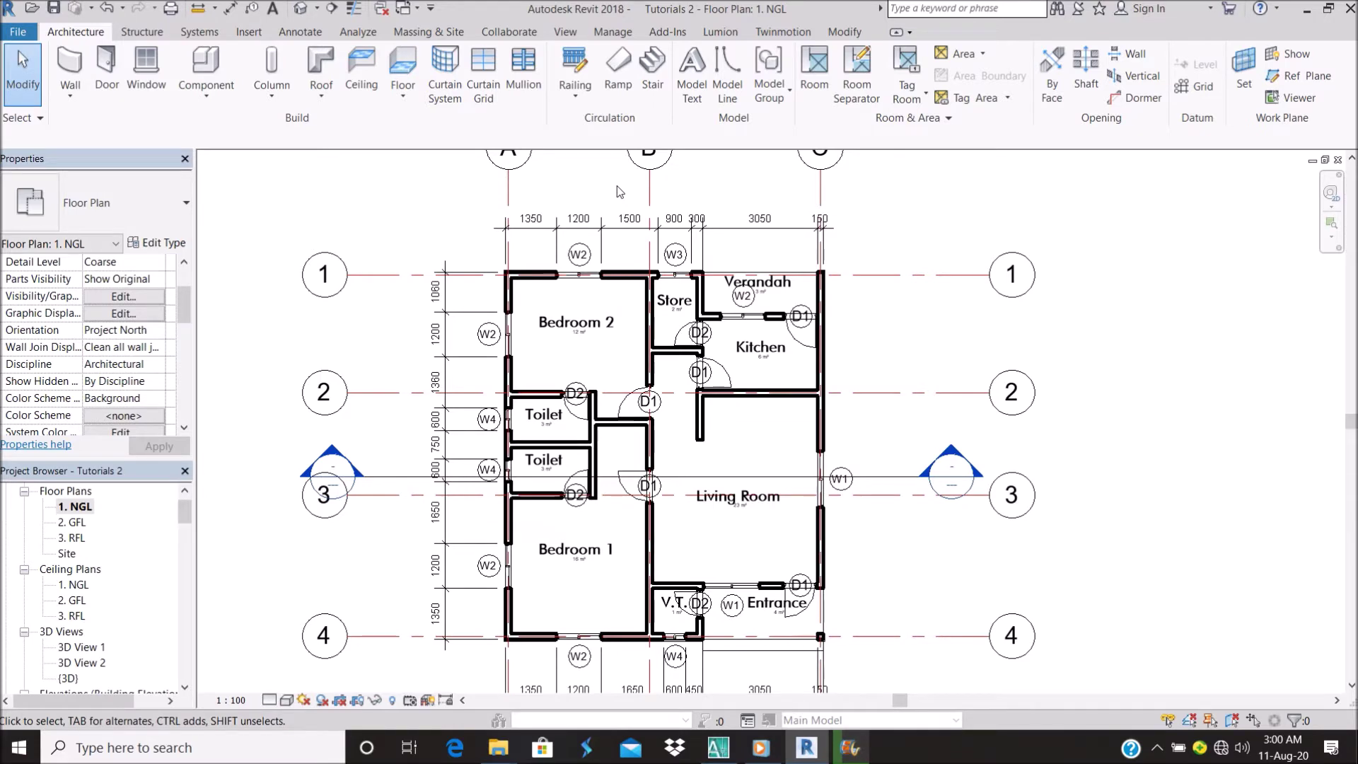
pyautogui.scroll(2, 590, 243)
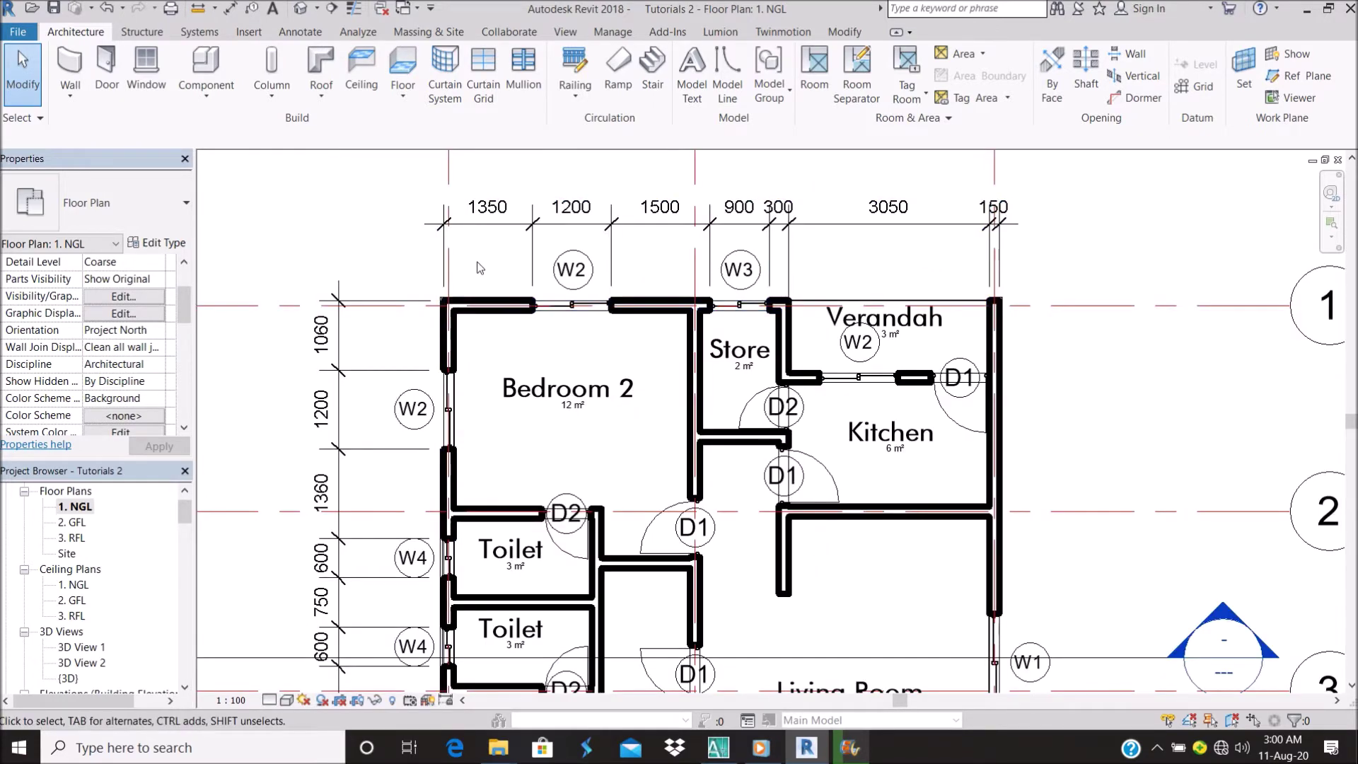
pyautogui.scroll(-1, 479, 264)
pyautogui.scroll(1, 479, 265)
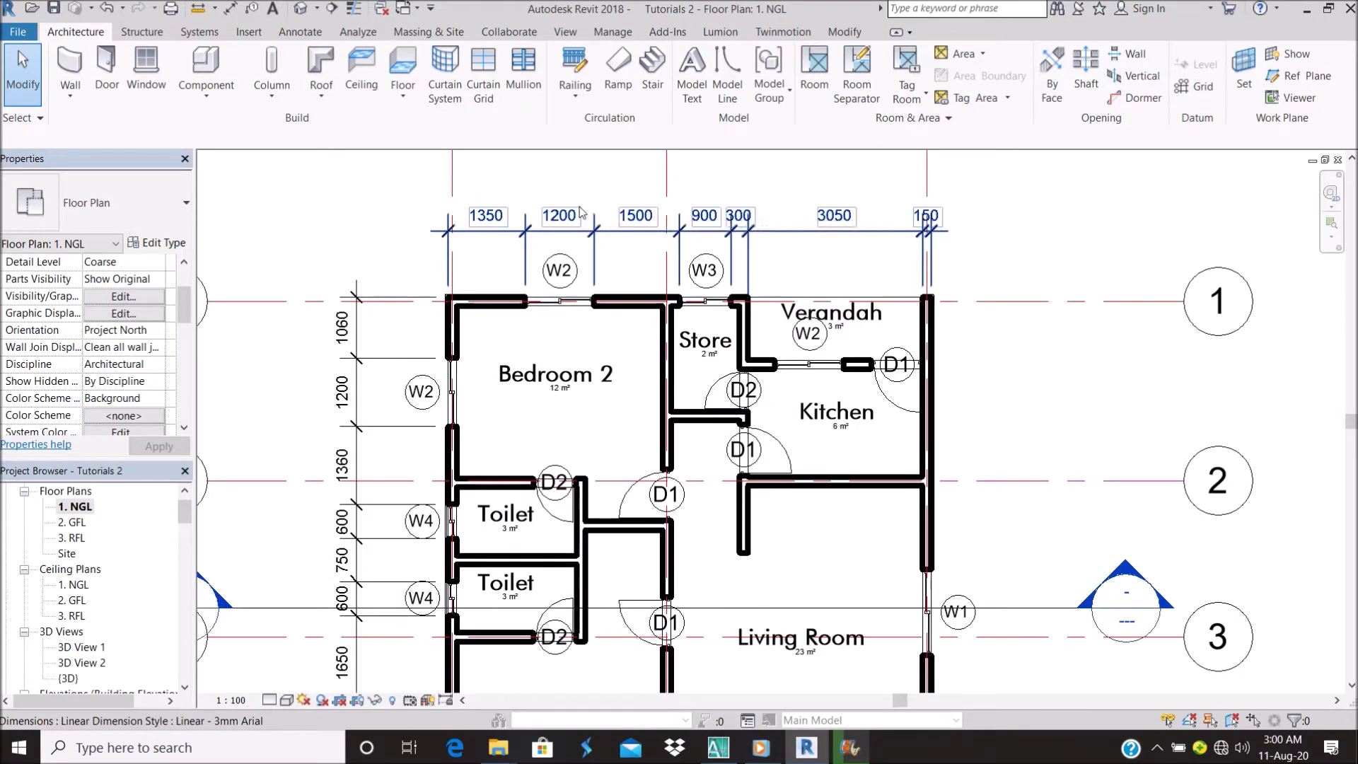
pyautogui.scroll(1, 582, 216)
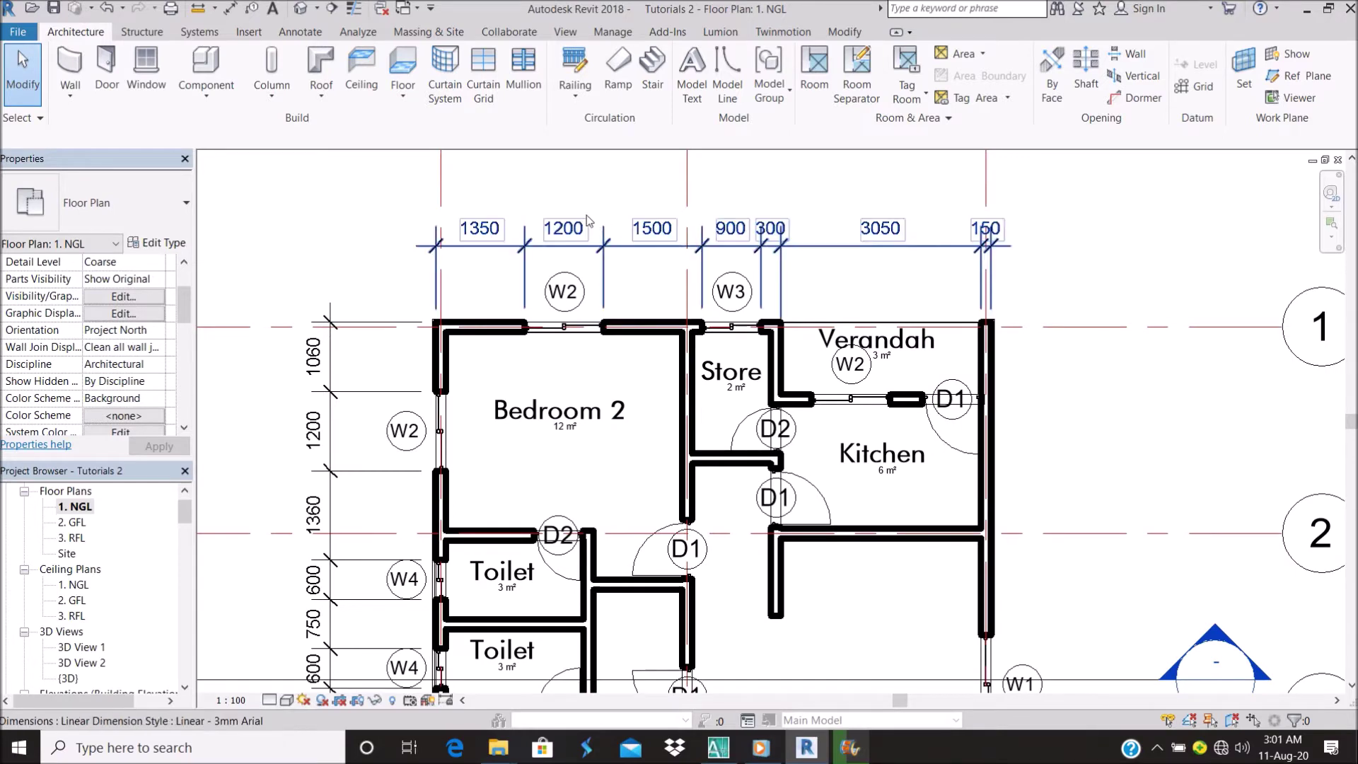
pyautogui.scroll(-2, 603, 212)
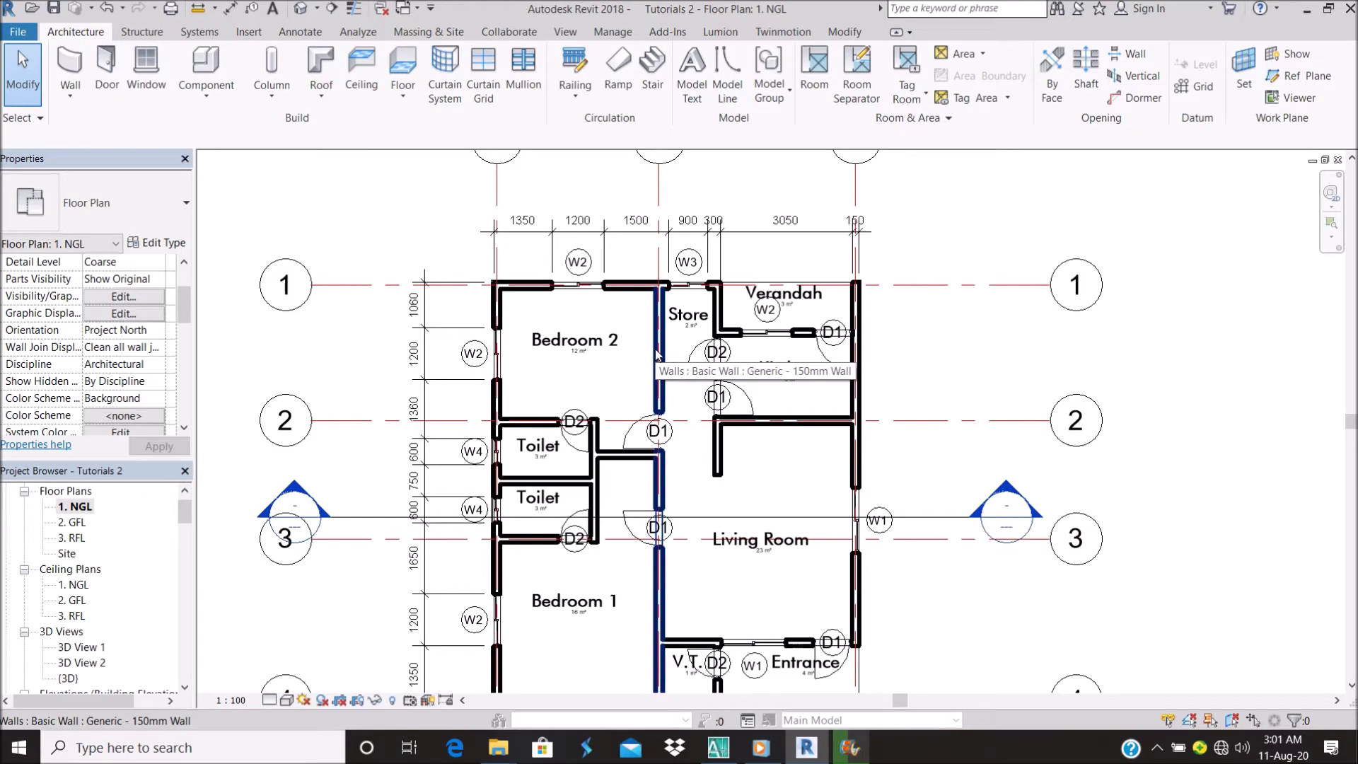
pyautogui.scroll(2, 607, 203)
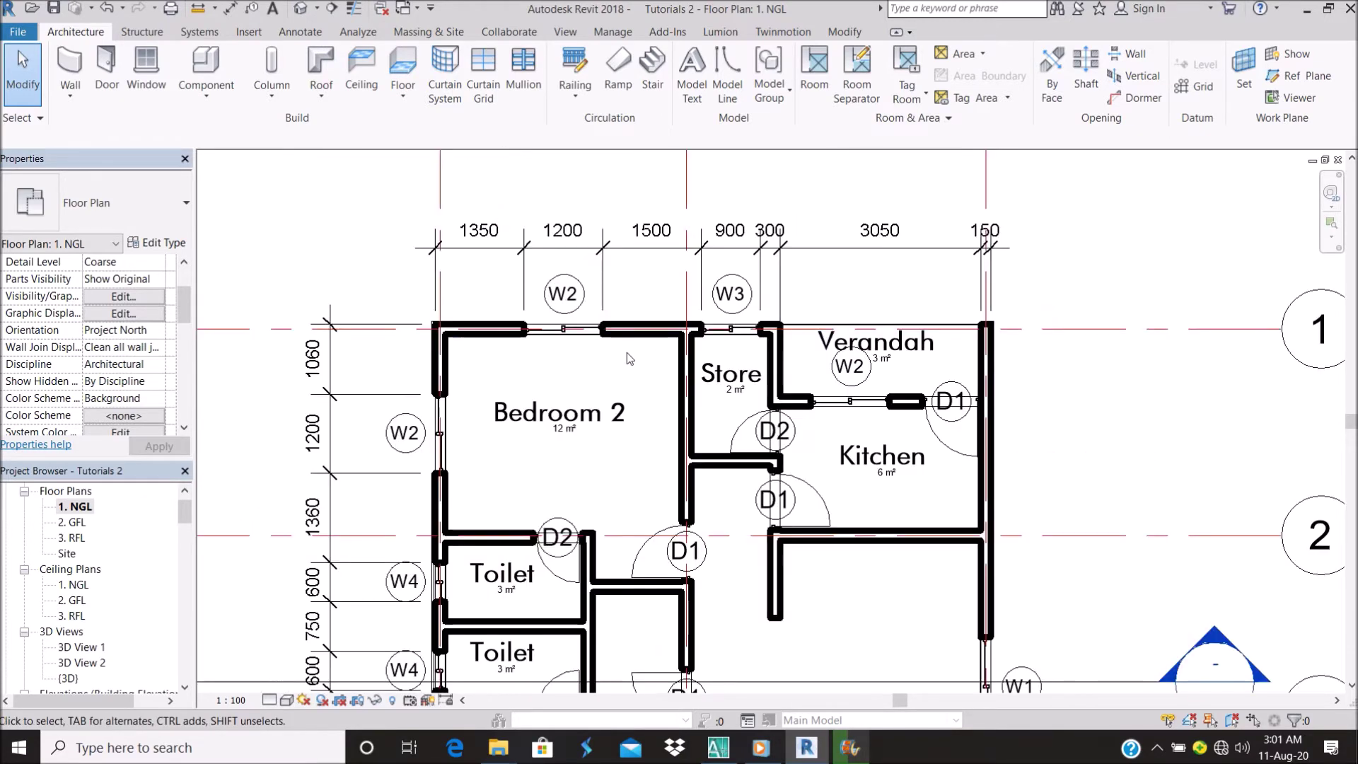
pyautogui.scroll(-2, 625, 345)
pyautogui.scroll(-2, 644, 285)
pyautogui.scroll(-1, 637, 318)
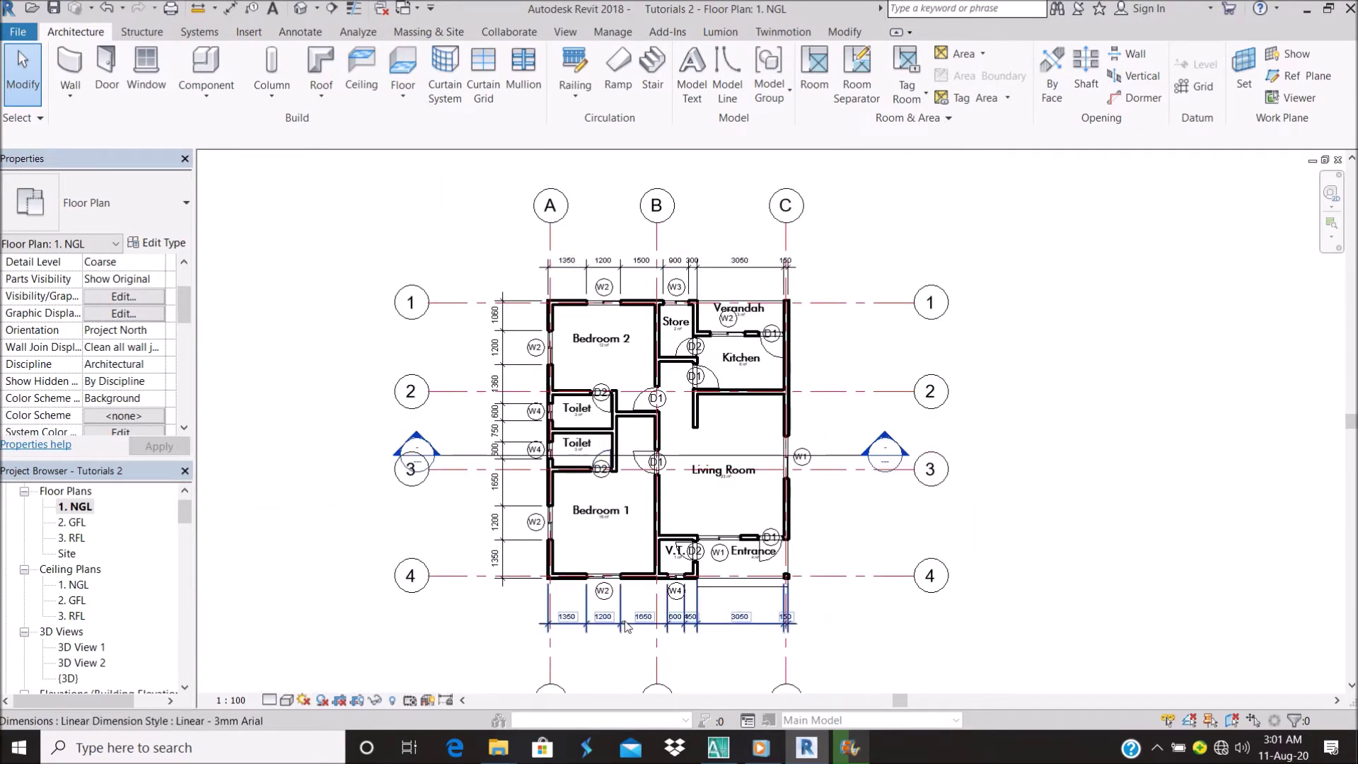
pyautogui.scroll(1, 742, 477)
pyautogui.scroll(1, 742, 476)
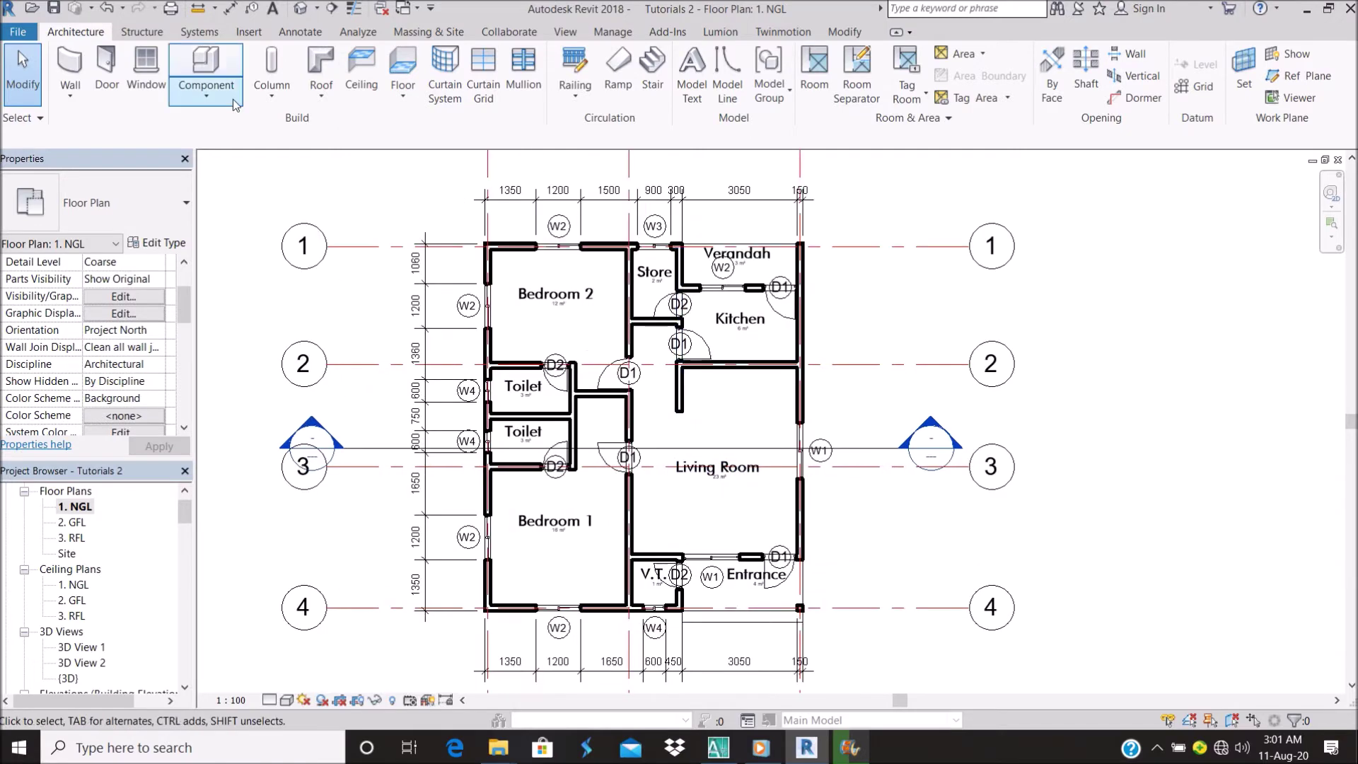
# Place a horizontal 3600 aligned dimension between Bedroom 1's left and right wall faces
pyautogui.click(295, 35)
pyautogui.click(22, 69)
pyautogui.scroll(2, 510, 592)
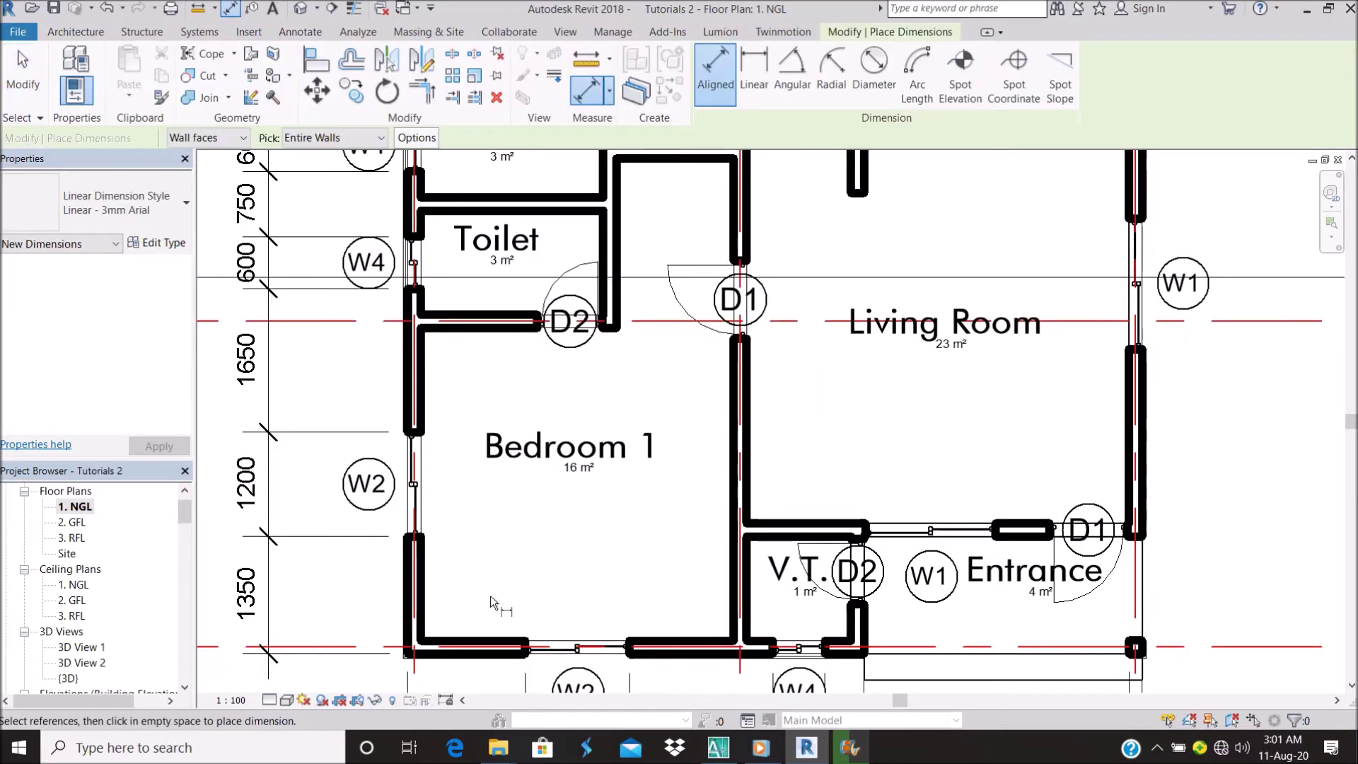
pyautogui.click(679, 643)
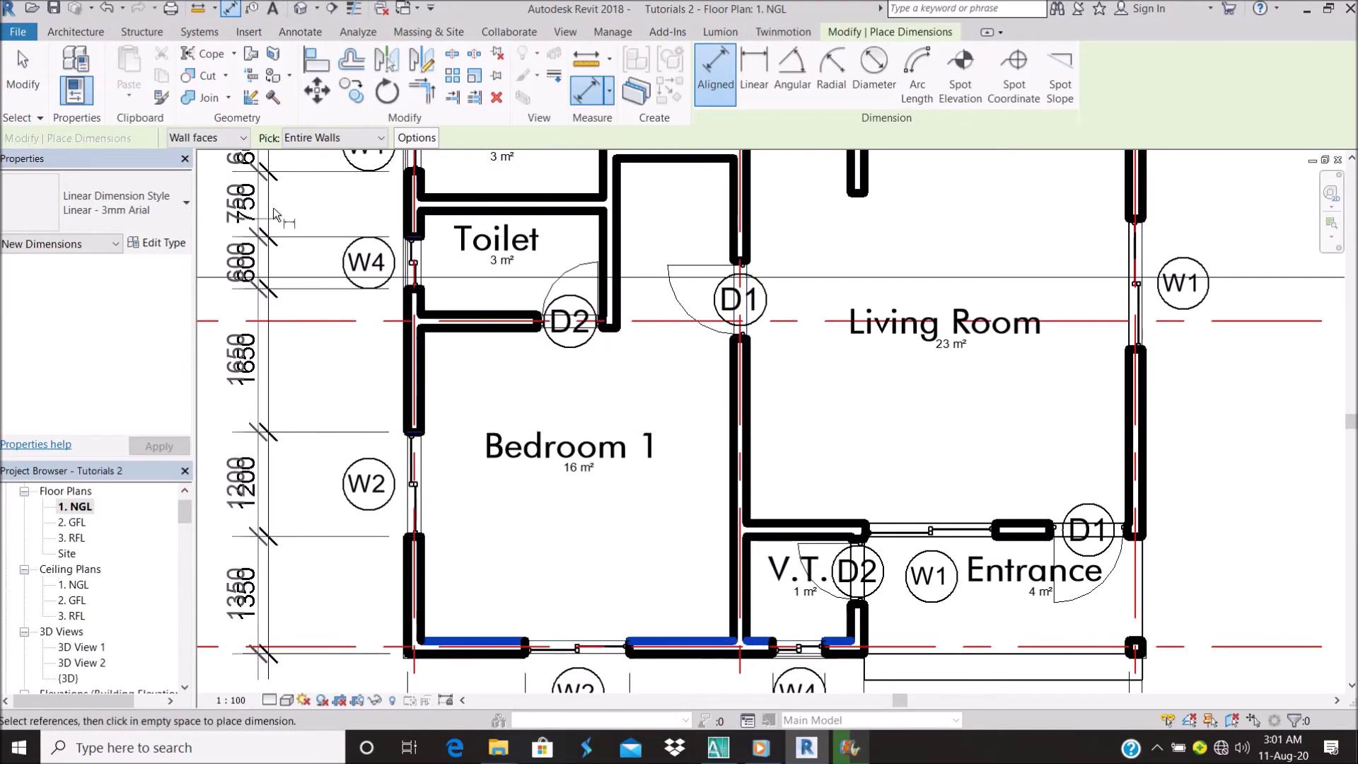
pyautogui.click(351, 137)
pyautogui.click(318, 168)
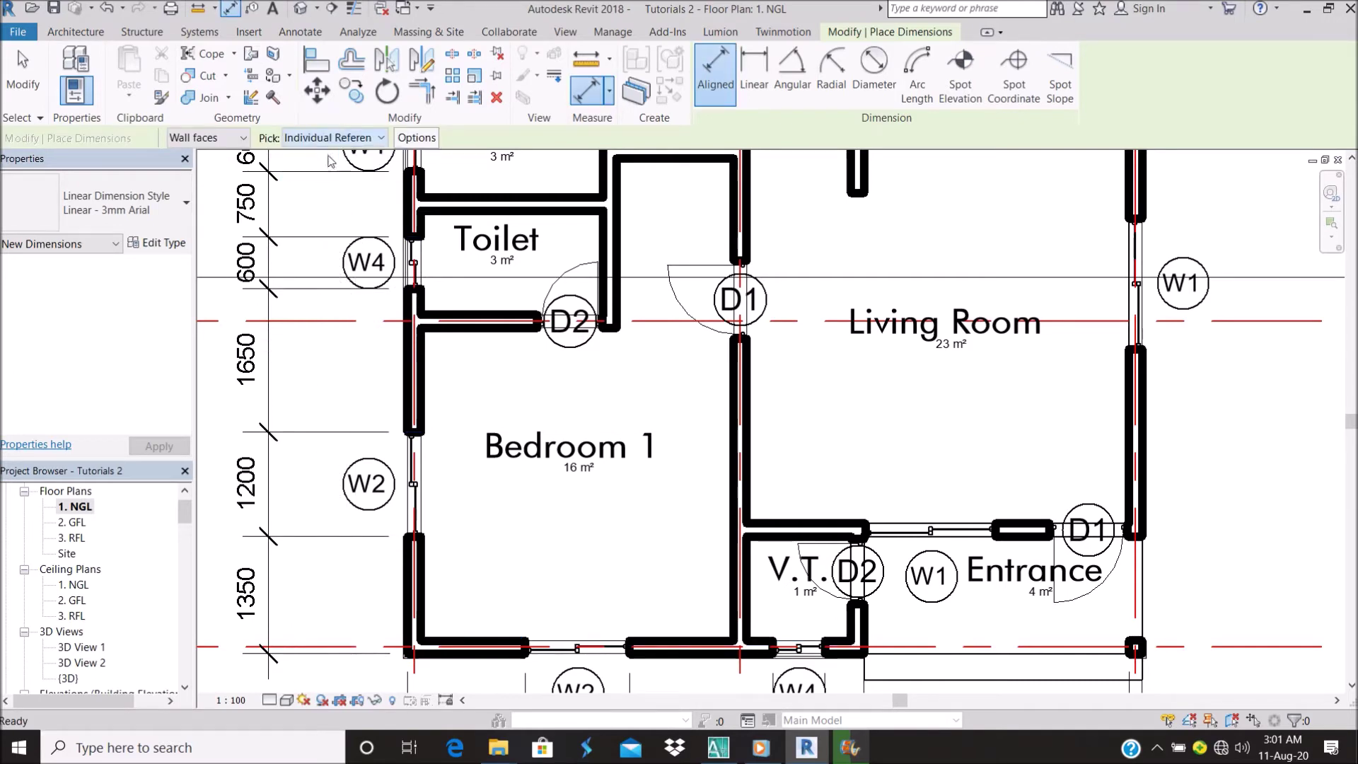
pyautogui.click(427, 591)
pyautogui.click(727, 570)
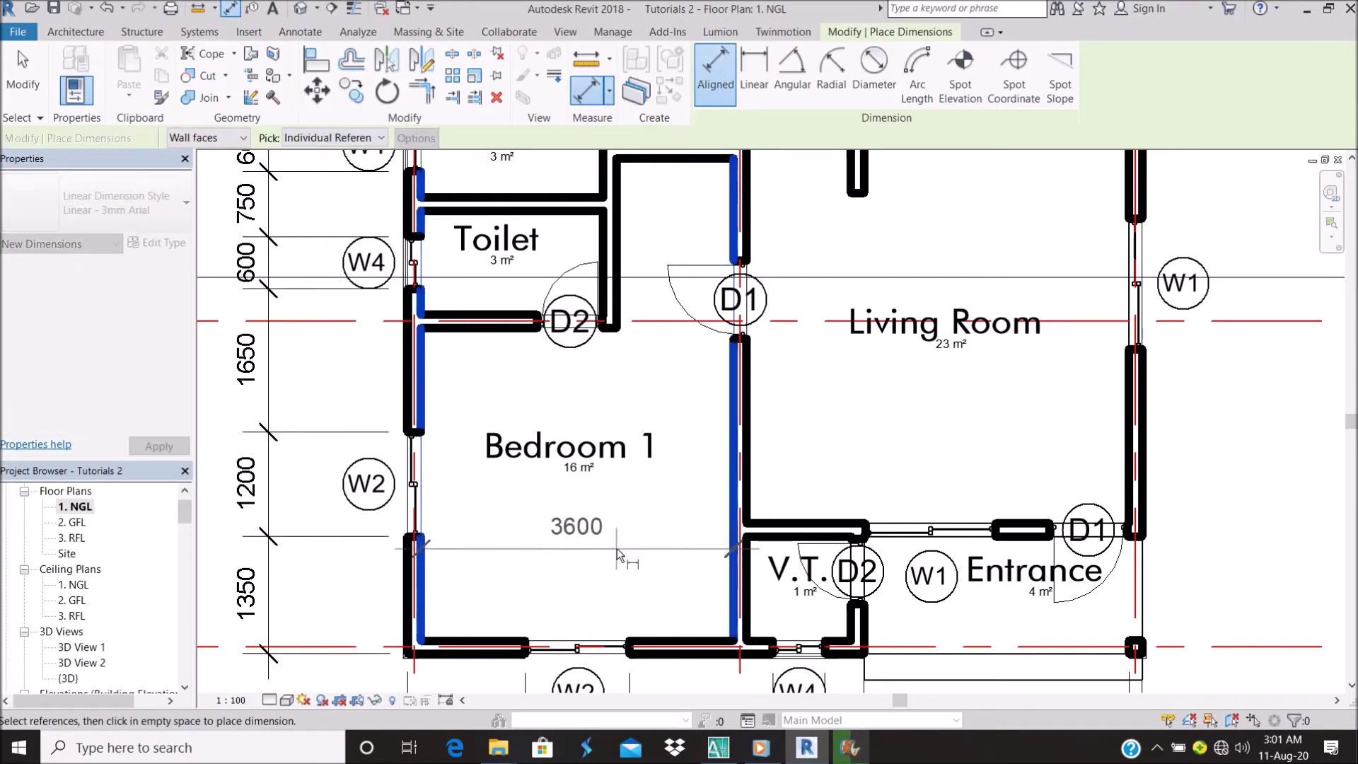
pyautogui.click(617, 549)
pyautogui.scroll(-2, 629, 488)
pyautogui.press('Escape')
pyautogui.press('Escape')
pyautogui.scroll(3, 593, 501)
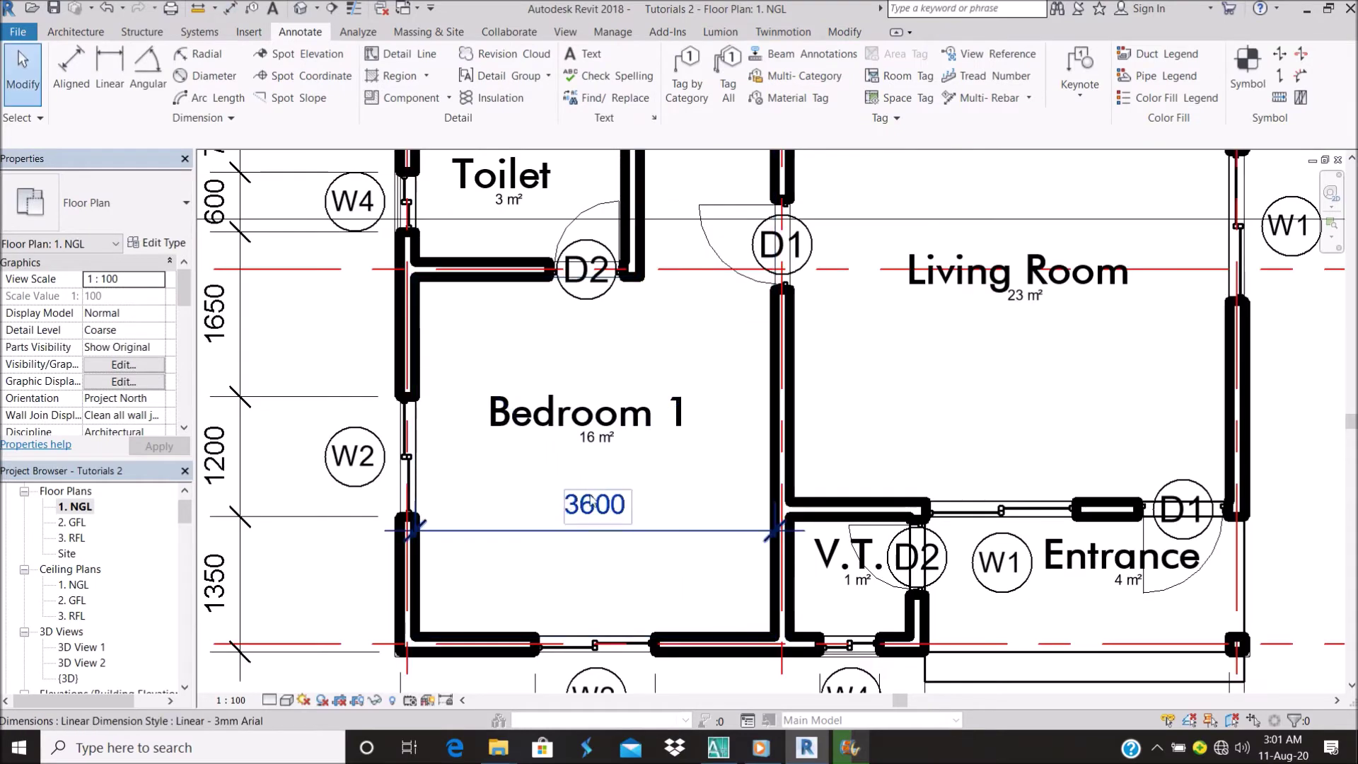
pyautogui.scroll(2, 594, 500)
pyautogui.scroll(-1, 562, 510)
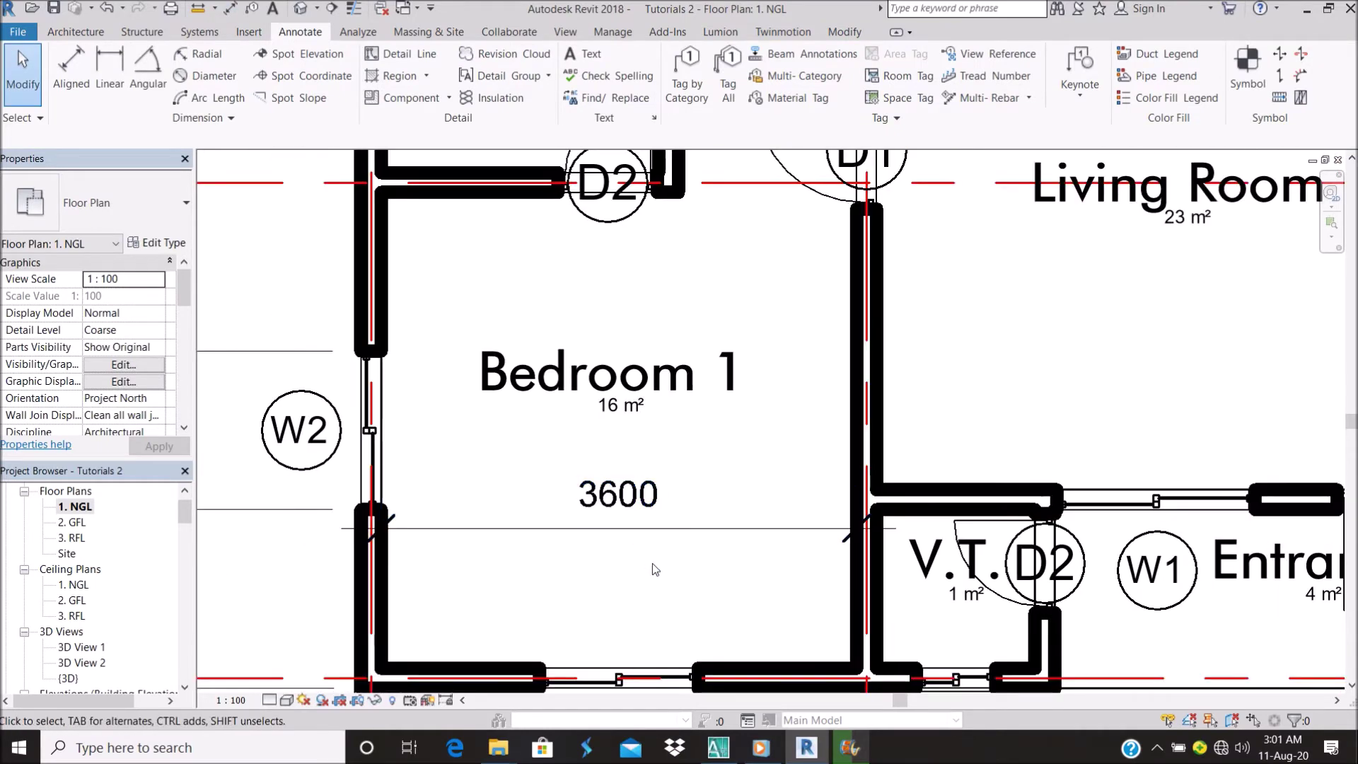
pyautogui.scroll(-2, 654, 570)
pyautogui.scroll(-1, 626, 499)
pyautogui.scroll(3, 669, 438)
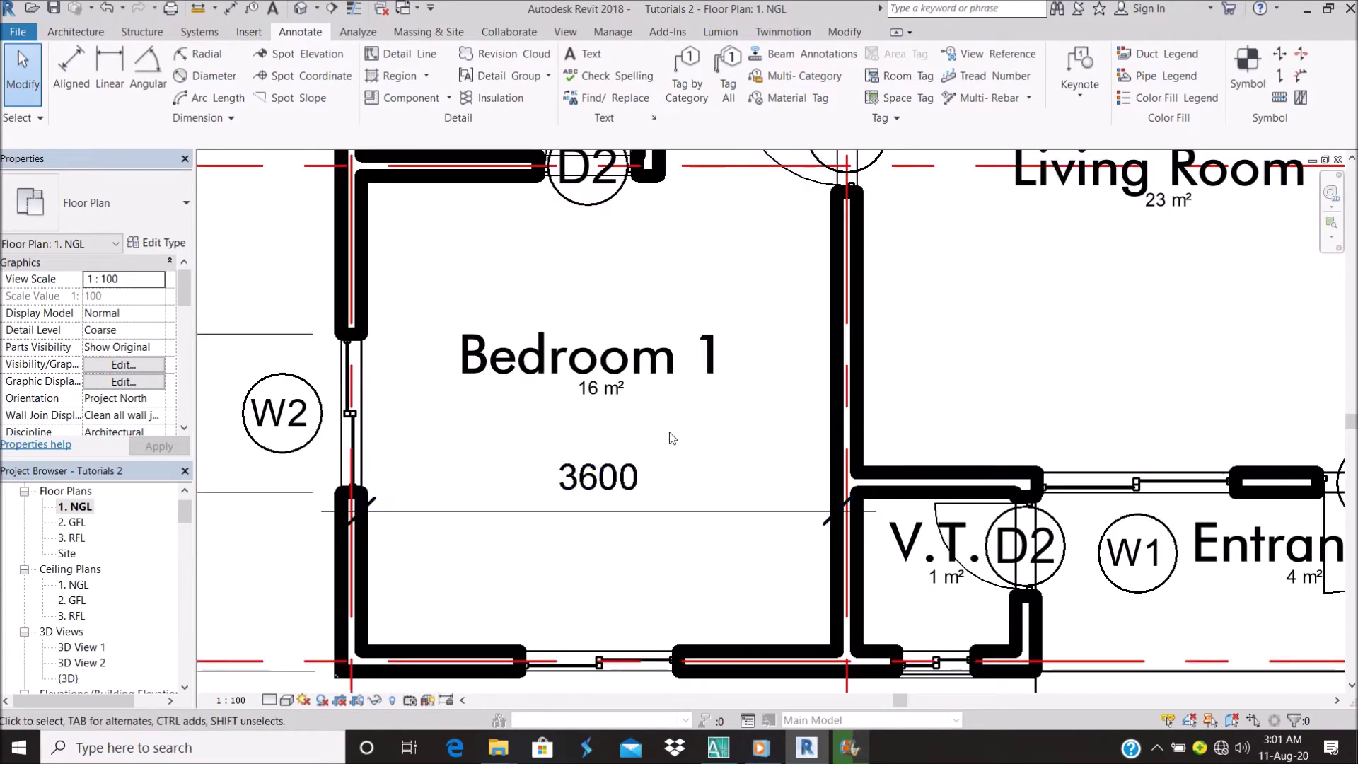
pyautogui.scroll(-1, 595, 494)
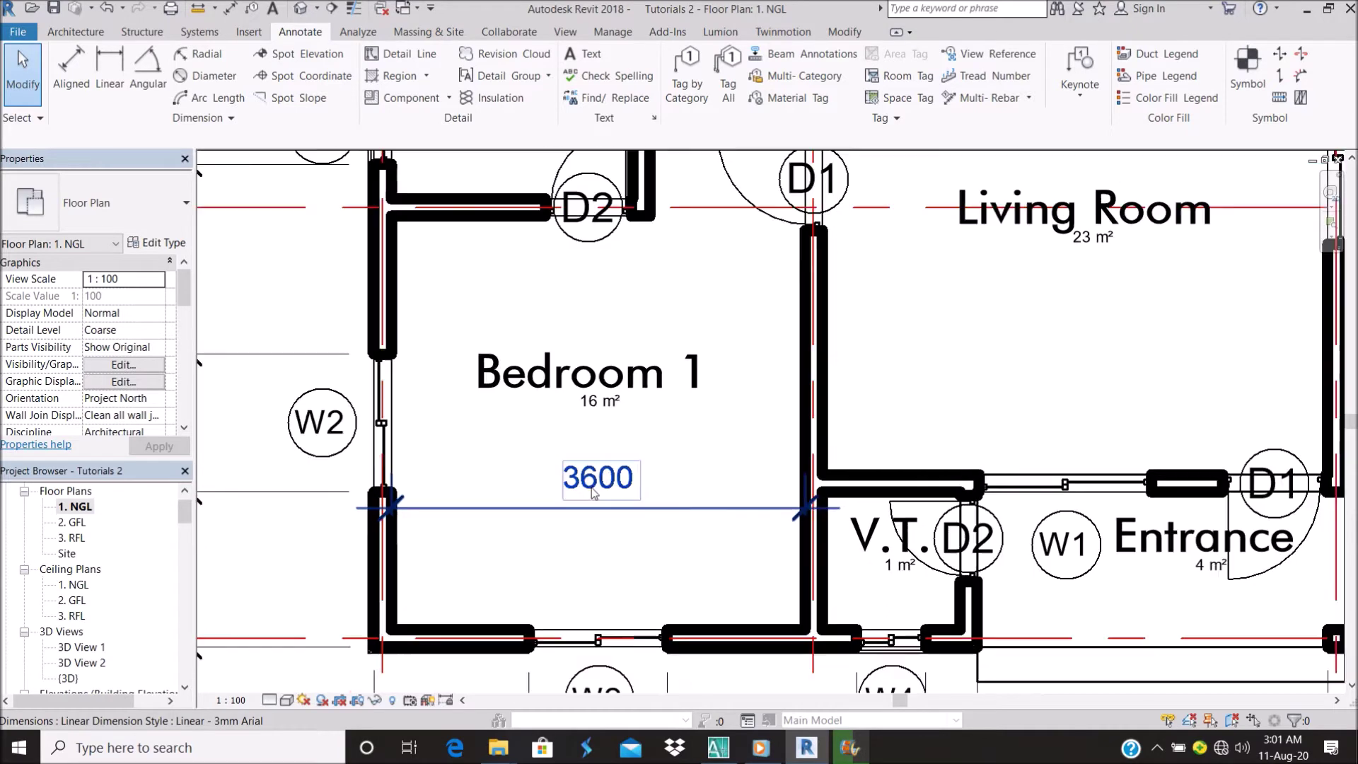
pyautogui.scroll(-2, 595, 494)
# Add a vertical 3600 aligned dimension between Bedroom 1's top and bottom wall faces
pyautogui.click(75, 72)
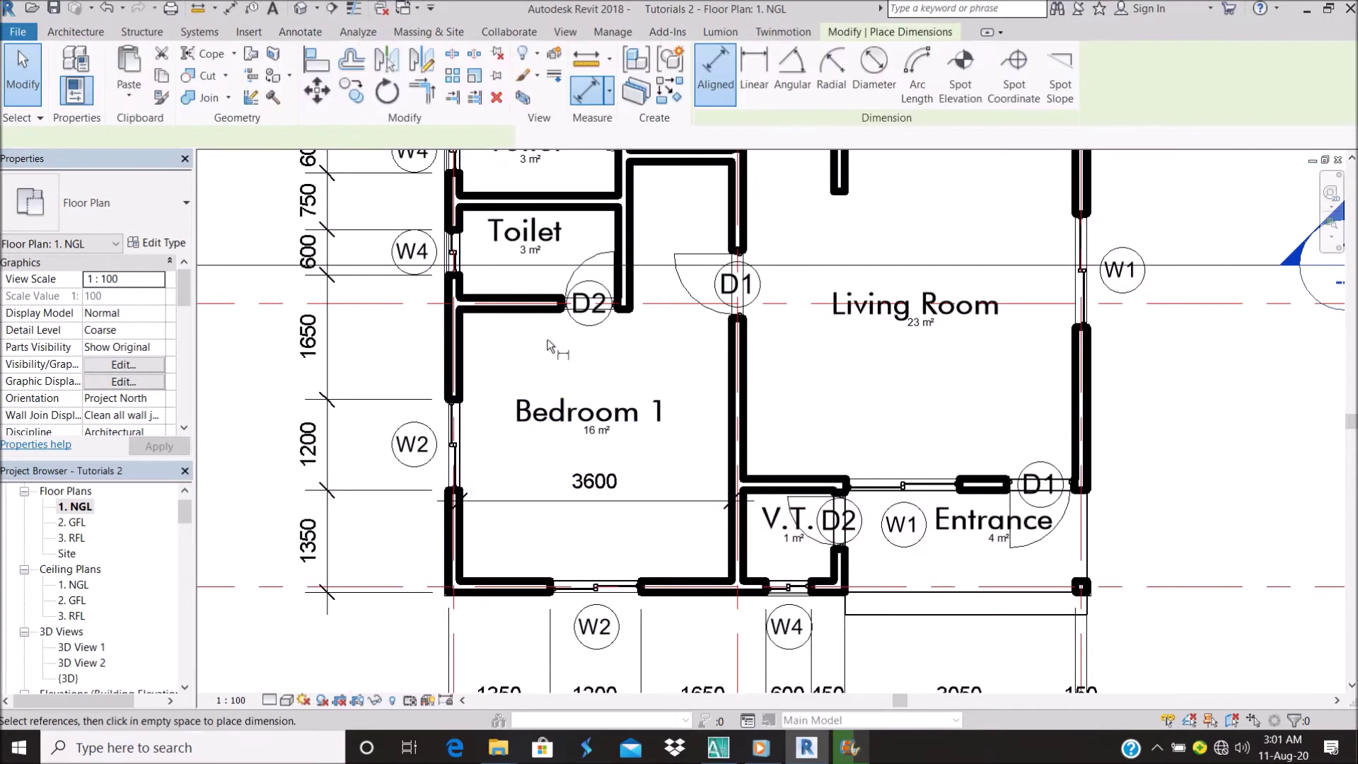
pyautogui.click(491, 311)
pyautogui.click(508, 587)
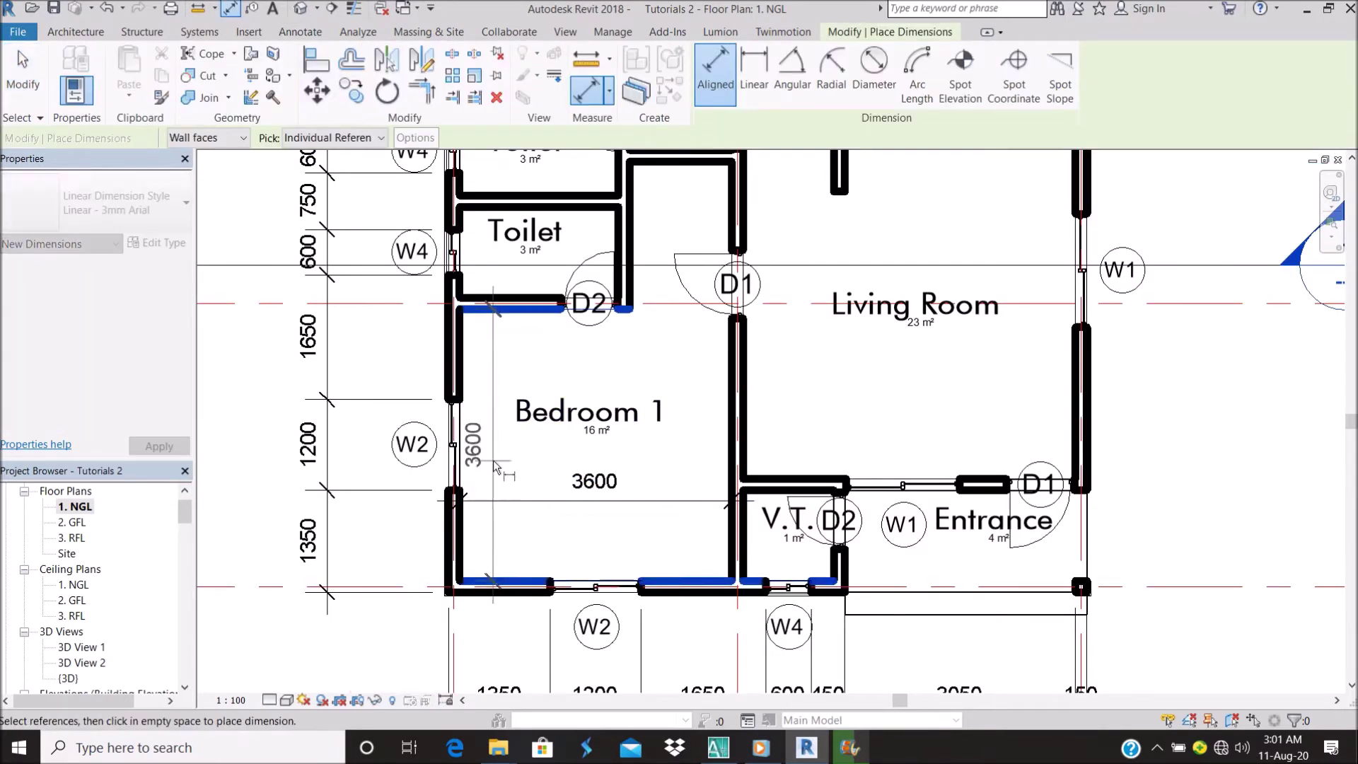
pyautogui.click(488, 461)
pyautogui.press('Escape')
pyautogui.press('Escape')
pyautogui.scroll(2, 584, 494)
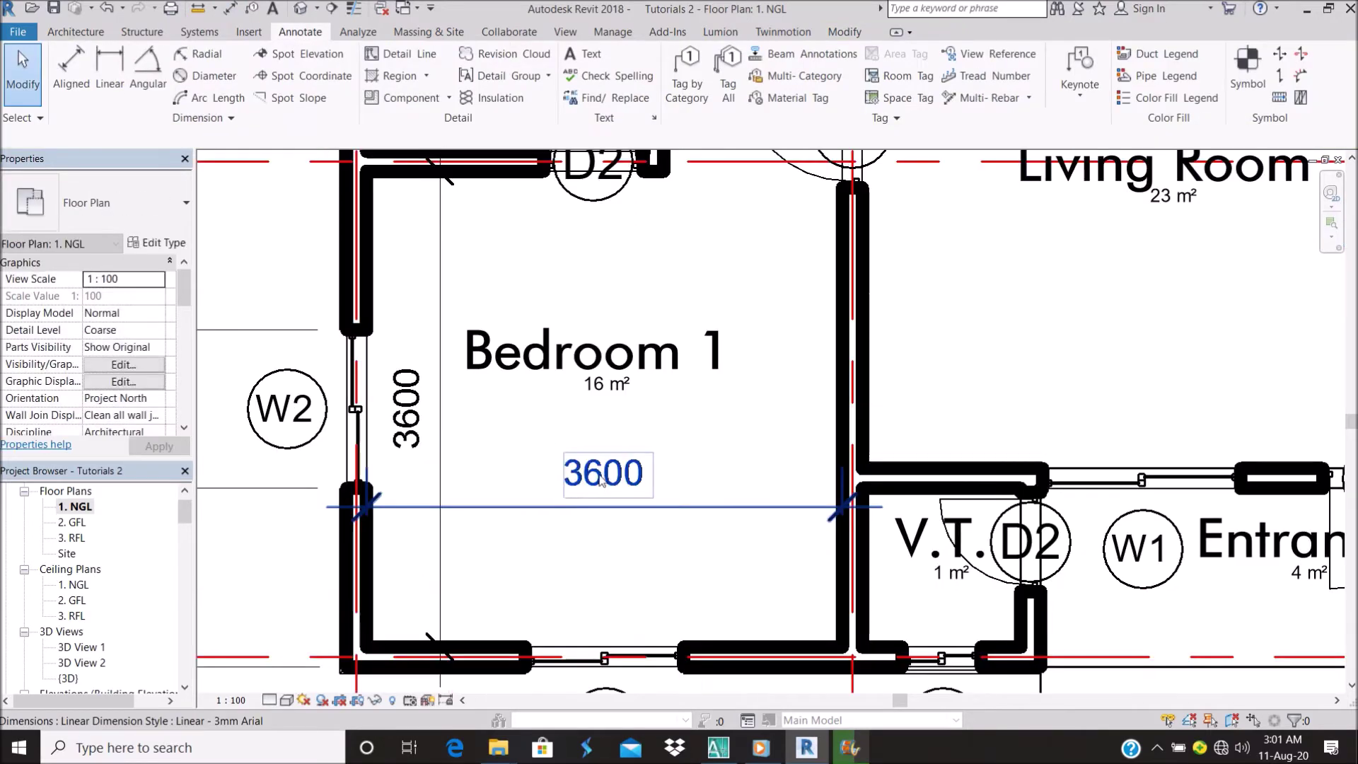
pyautogui.scroll(-1, 585, 494)
pyautogui.scroll(-2, 584, 493)
pyautogui.scroll(2, 578, 504)
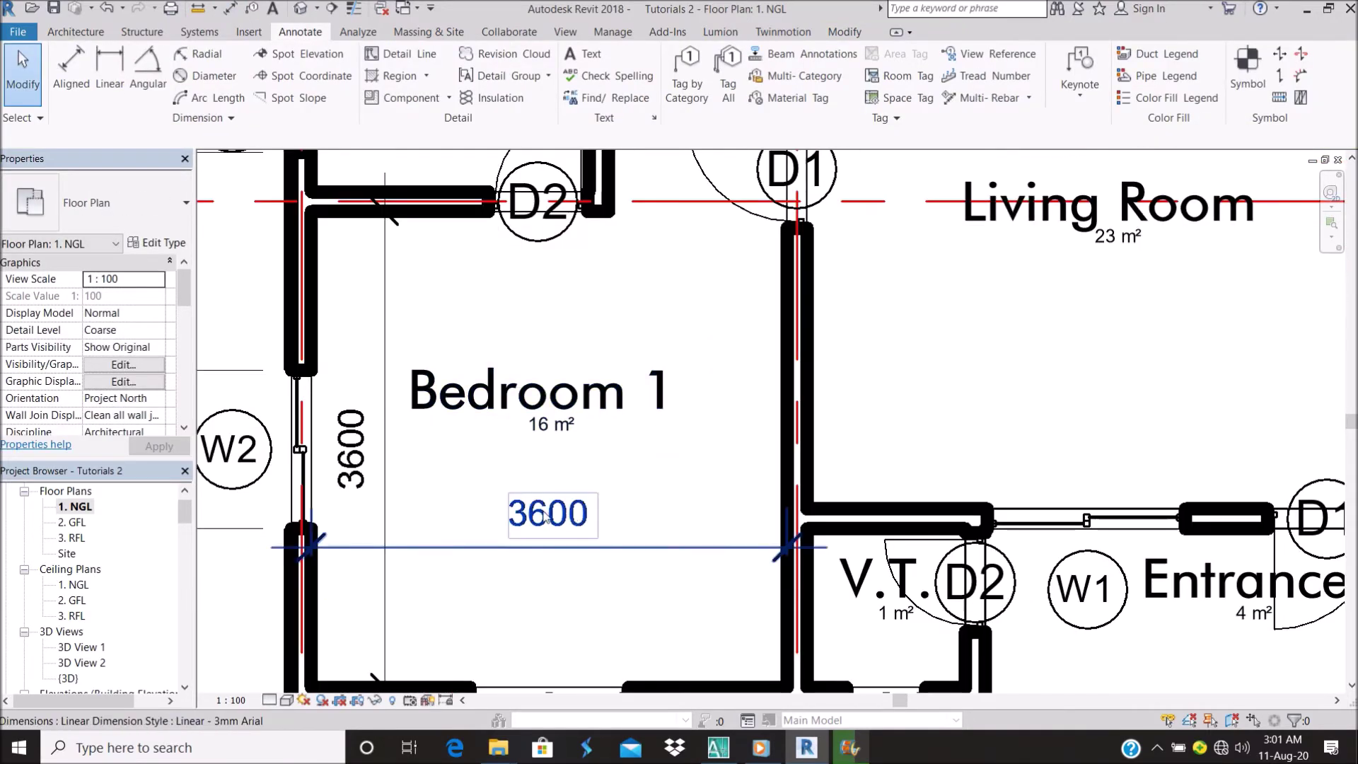
pyautogui.doubleClick(551, 516)
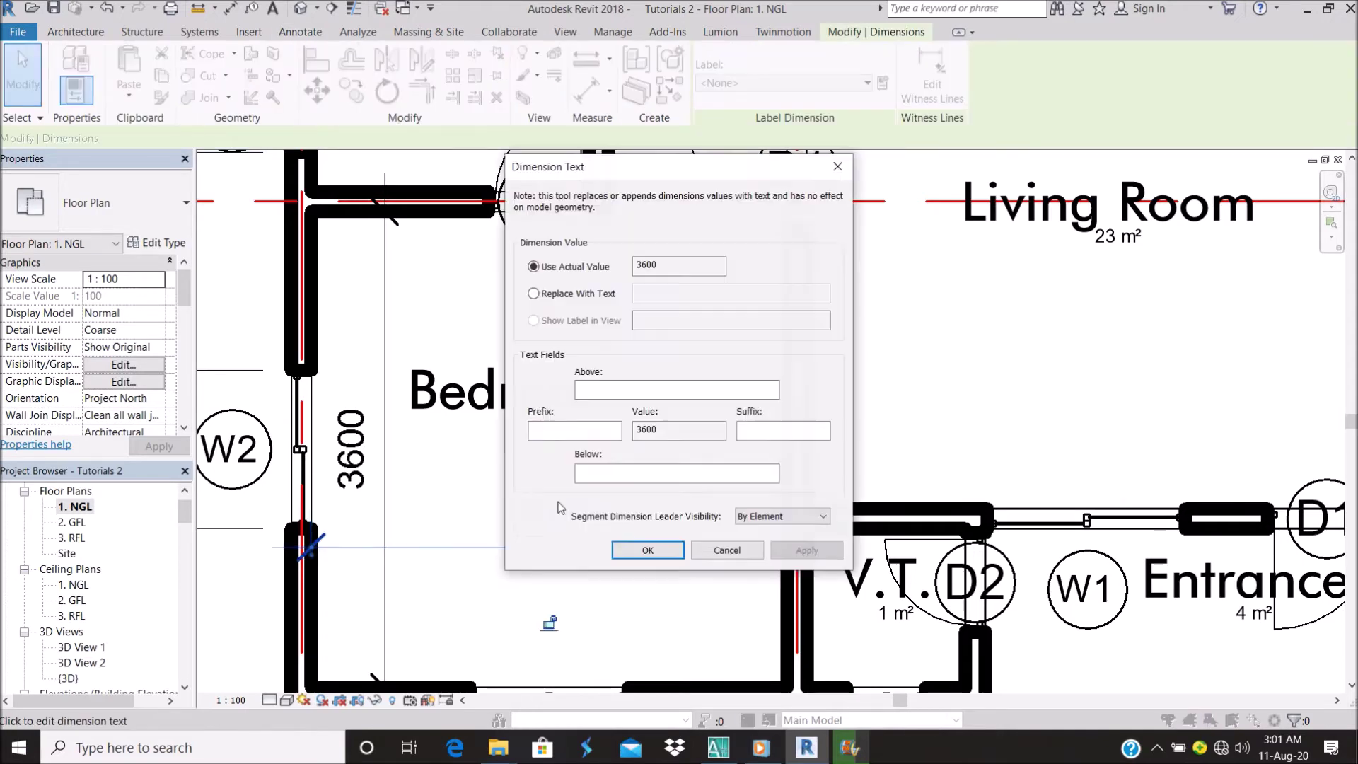
# Try 4000 as replacement text, dismiss the Invalid Dimension Value error, and clear the field
pyautogui.click(539, 295)
pyautogui.write('546747')
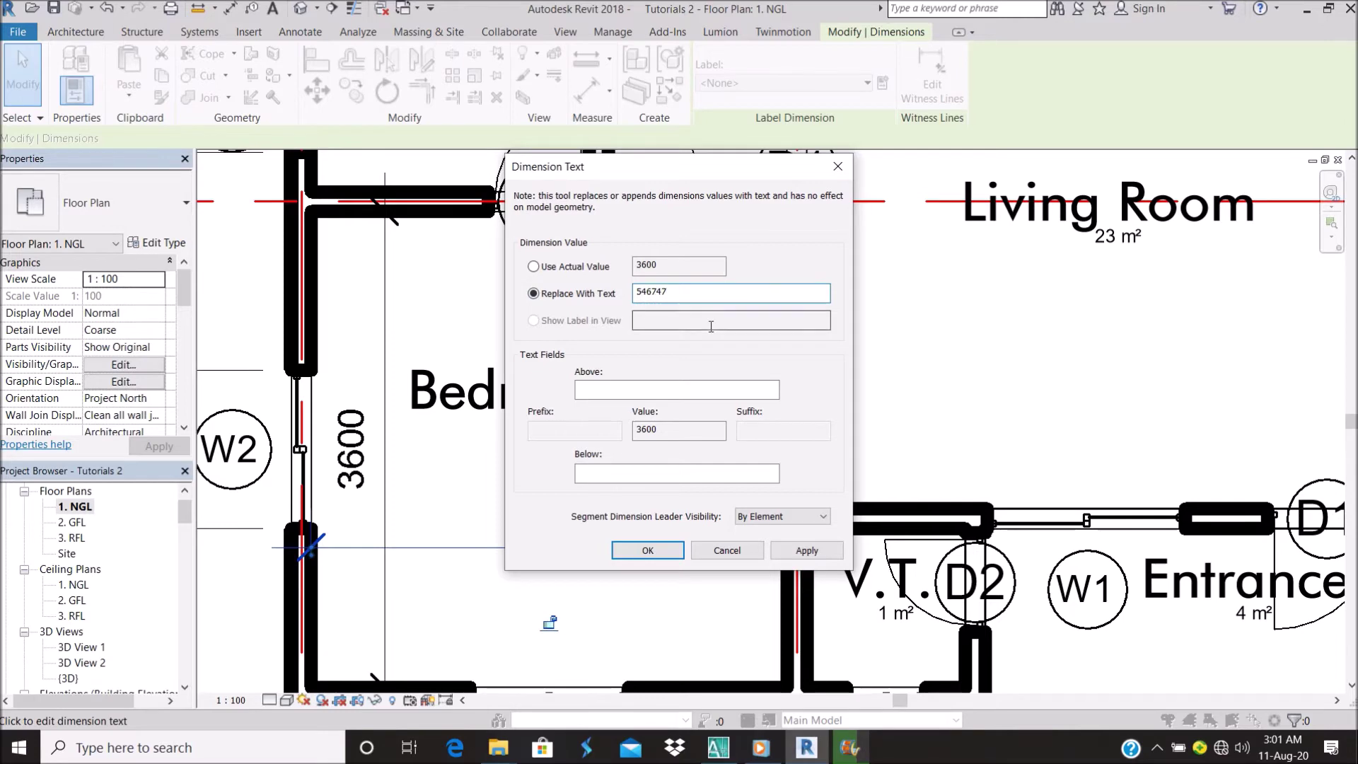
pyautogui.moveTo(695, 295); pyautogui.dragTo(582, 292)
pyautogui.write('4000')
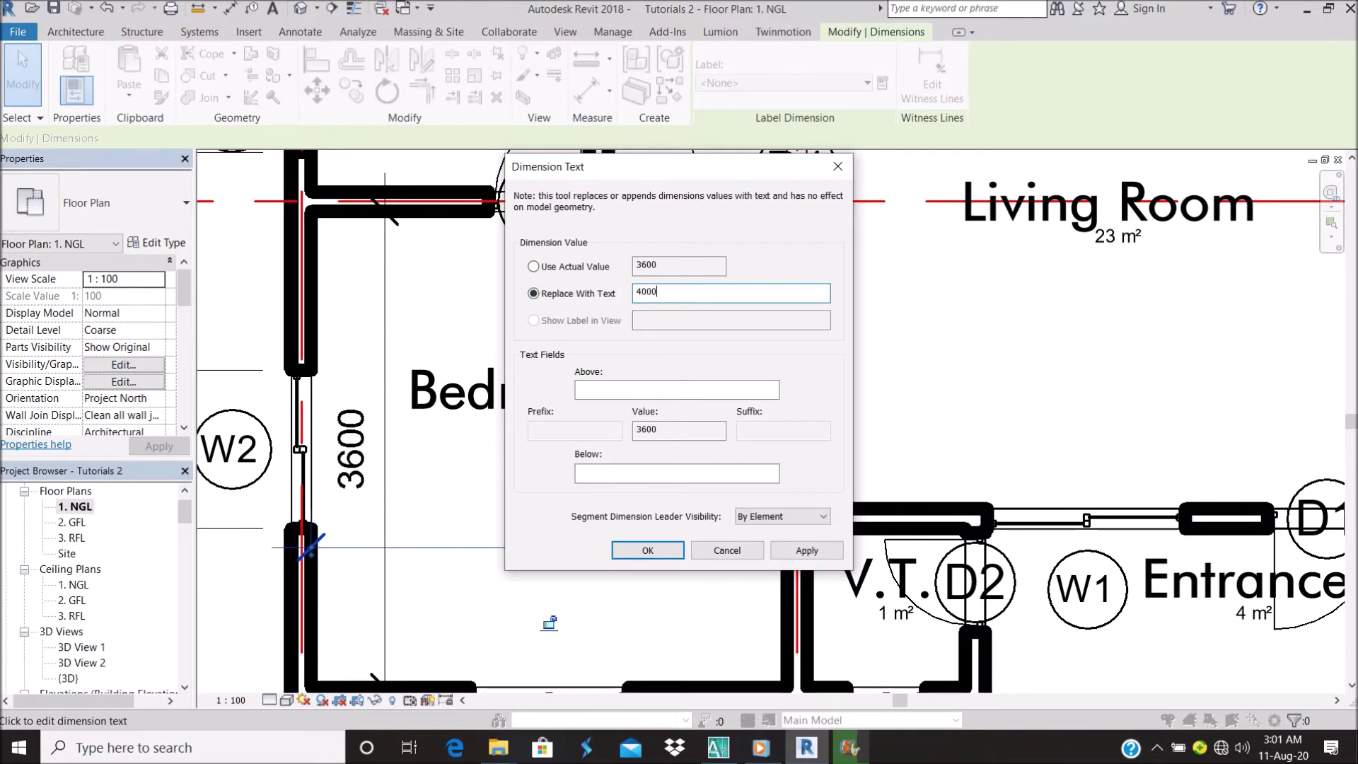
pyautogui.click(806, 549)
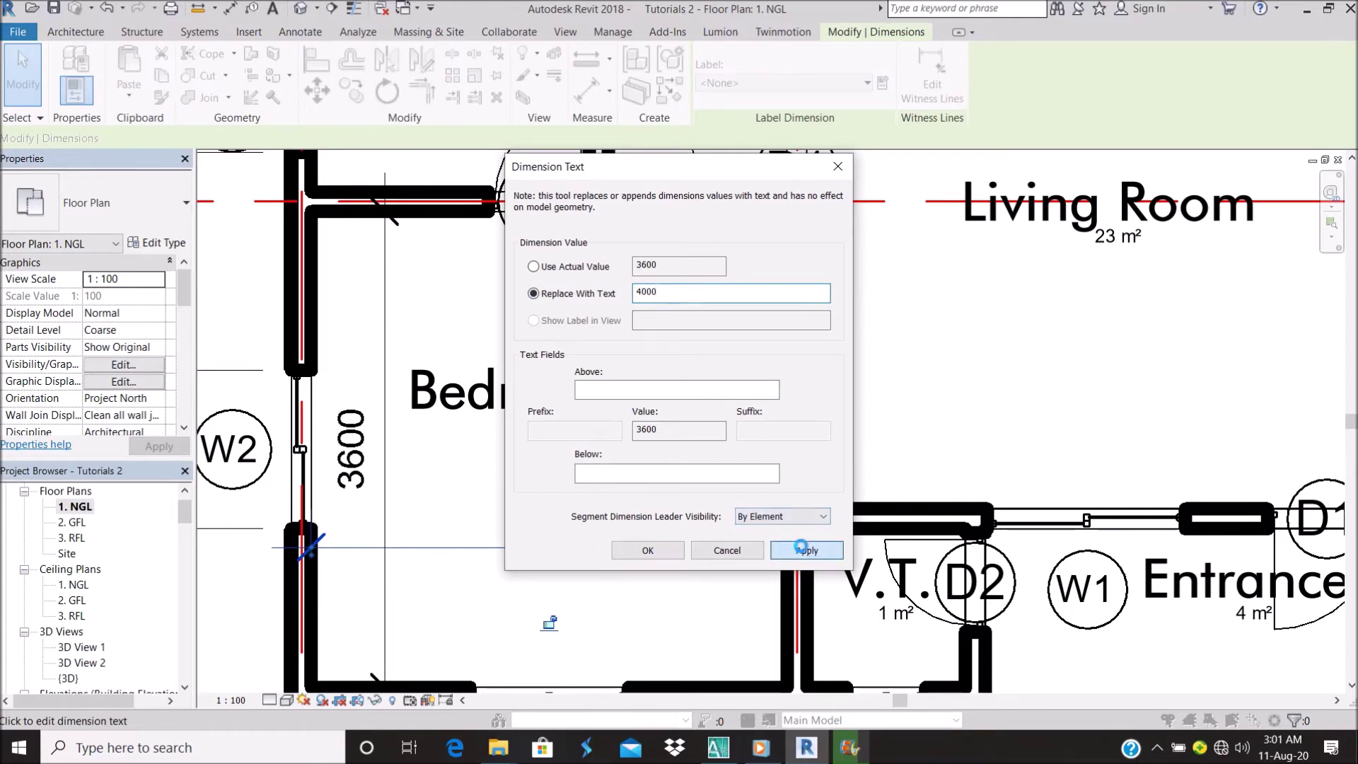
pyautogui.press('Return')
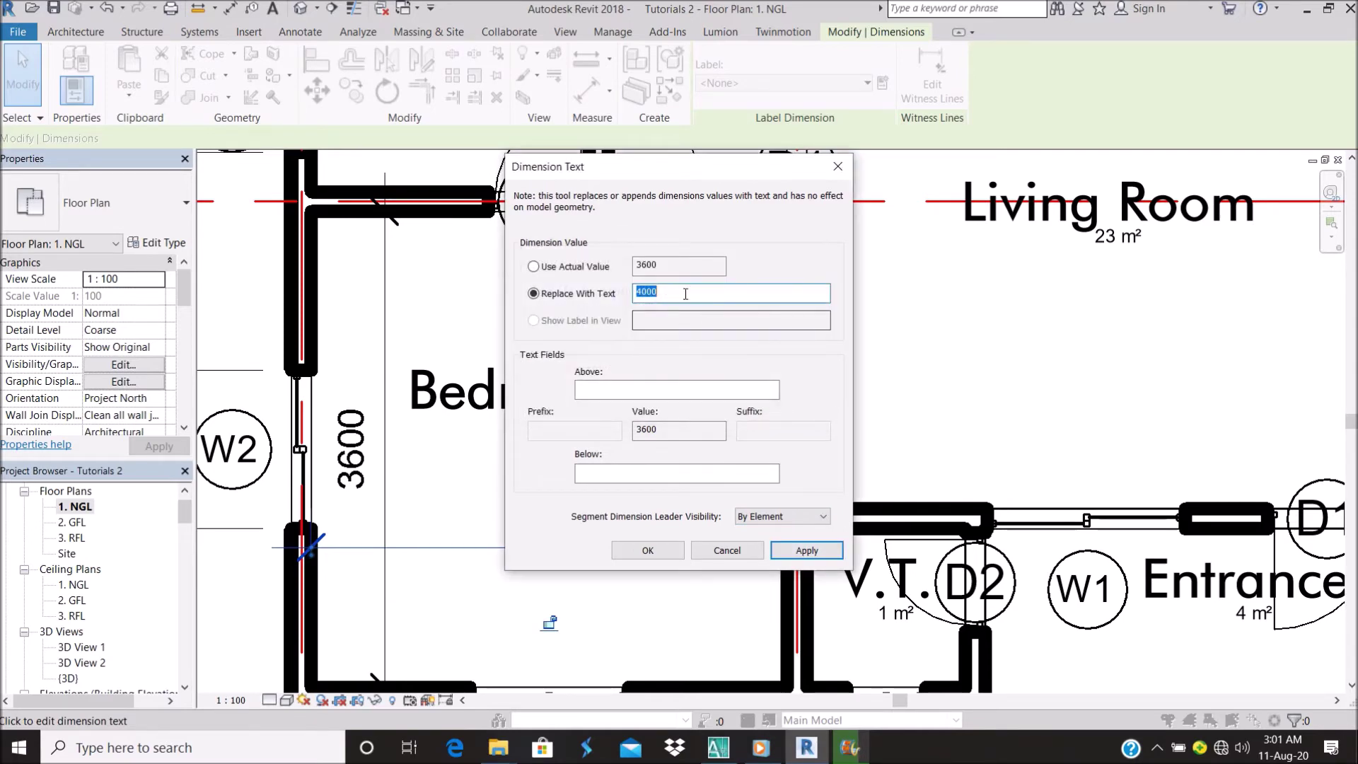
pyautogui.press('BackSpace')
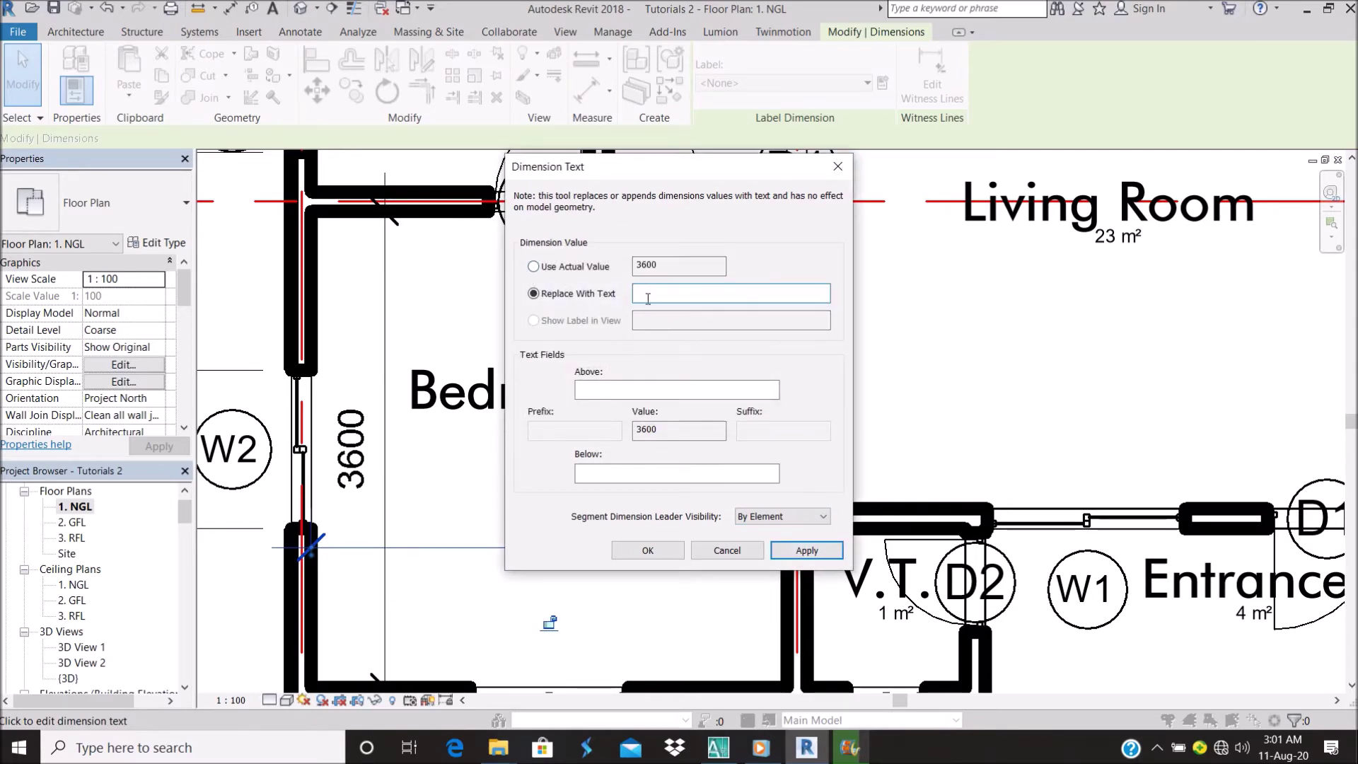
pyautogui.rightClick(648, 298)
pyautogui.moveTo(752, 454)
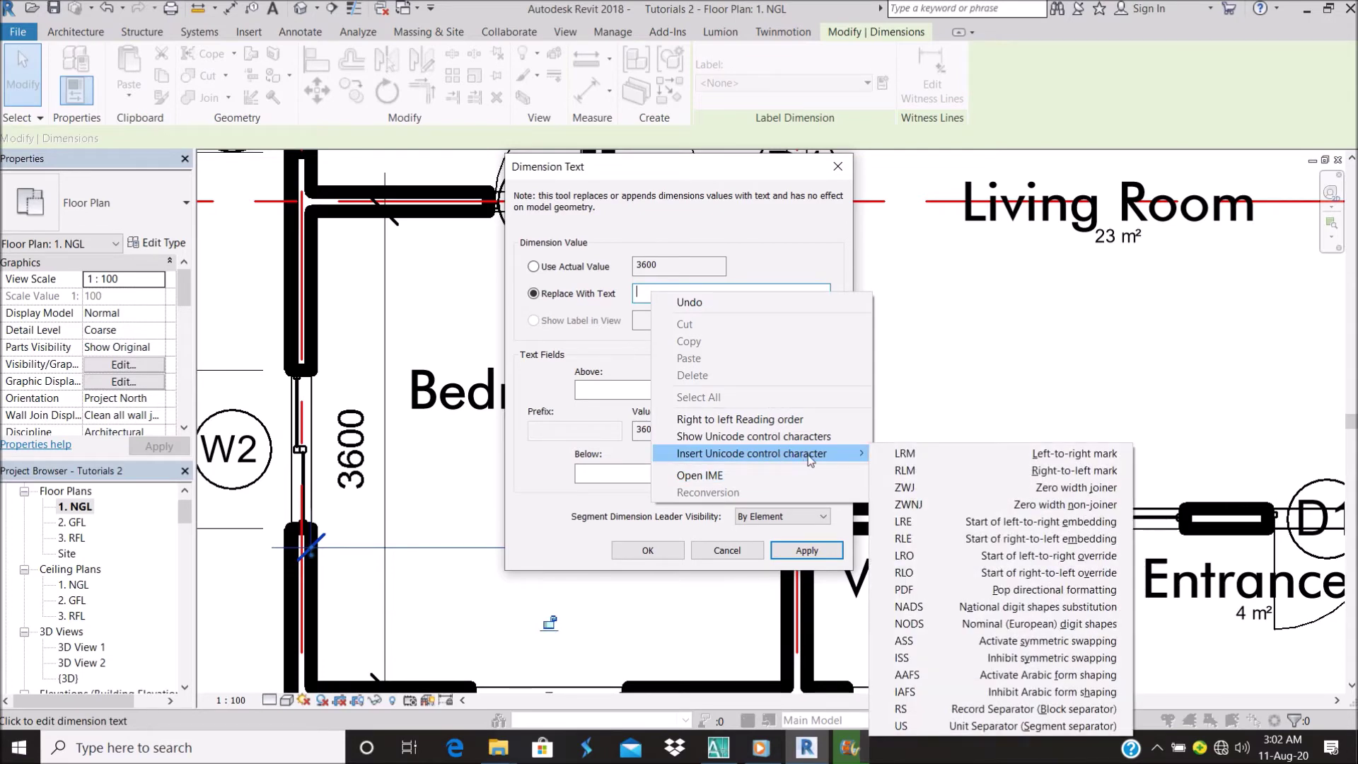
# Insert the US control character and confirm 4000 as the horizontal dimension's text
pyautogui.click(932, 730)
pyautogui.write('4000')
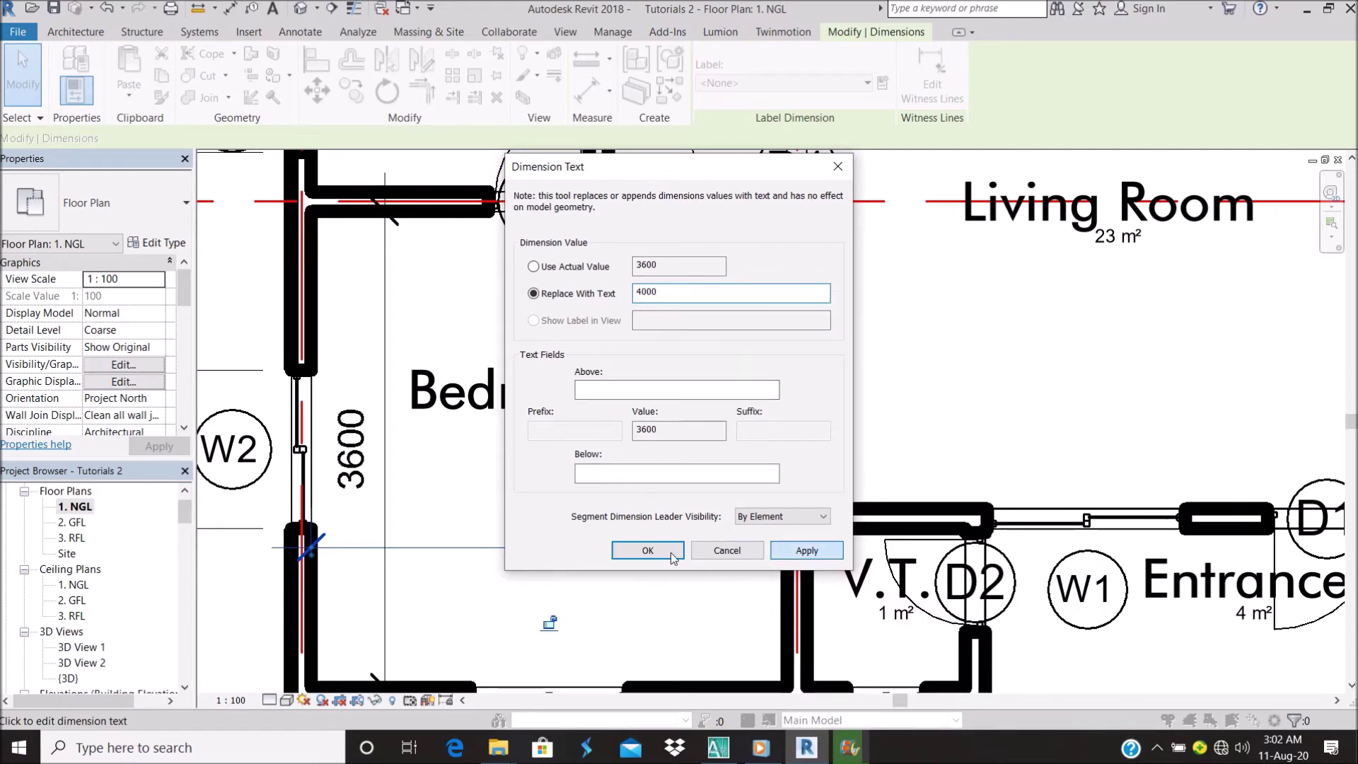
pyautogui.click(649, 551)
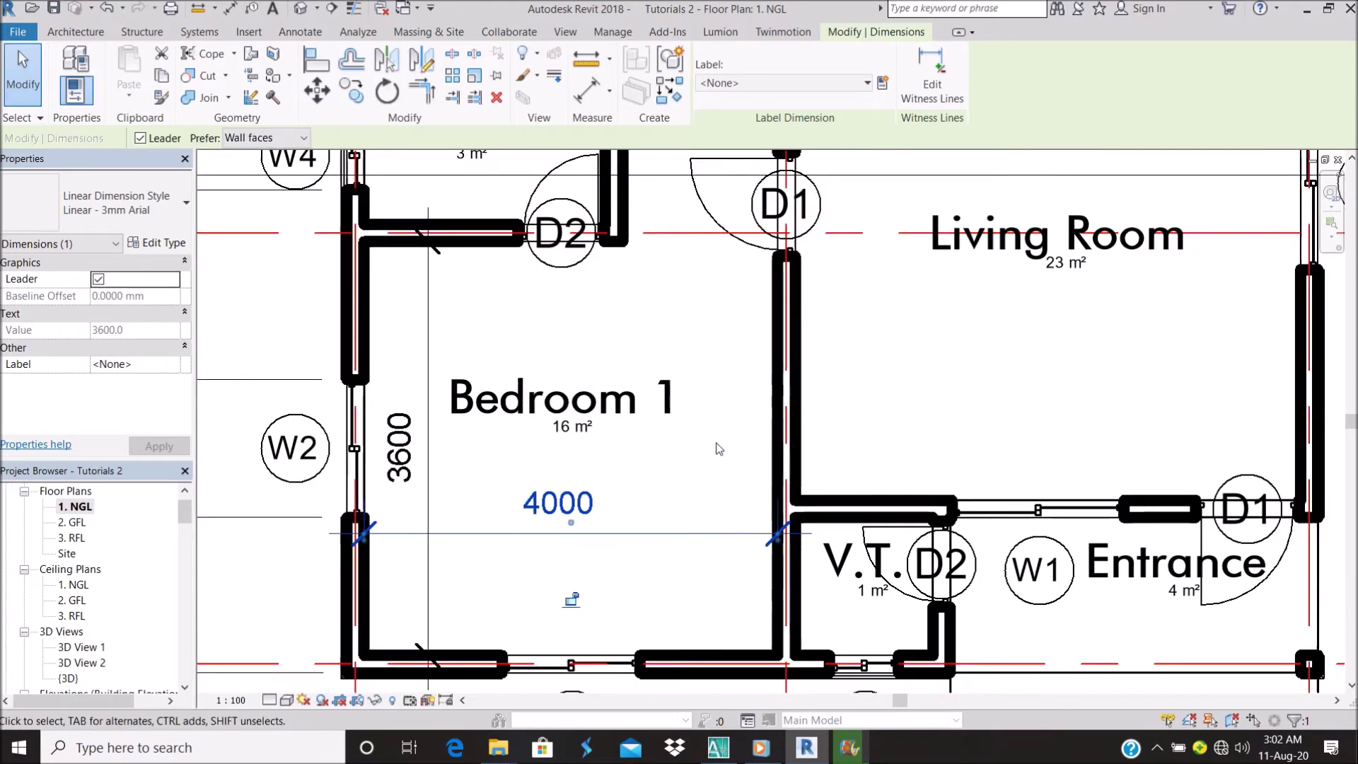
pyautogui.scroll(-2, 565, 471)
pyautogui.scroll(1, 566, 472)
pyautogui.scroll(1, 565, 471)
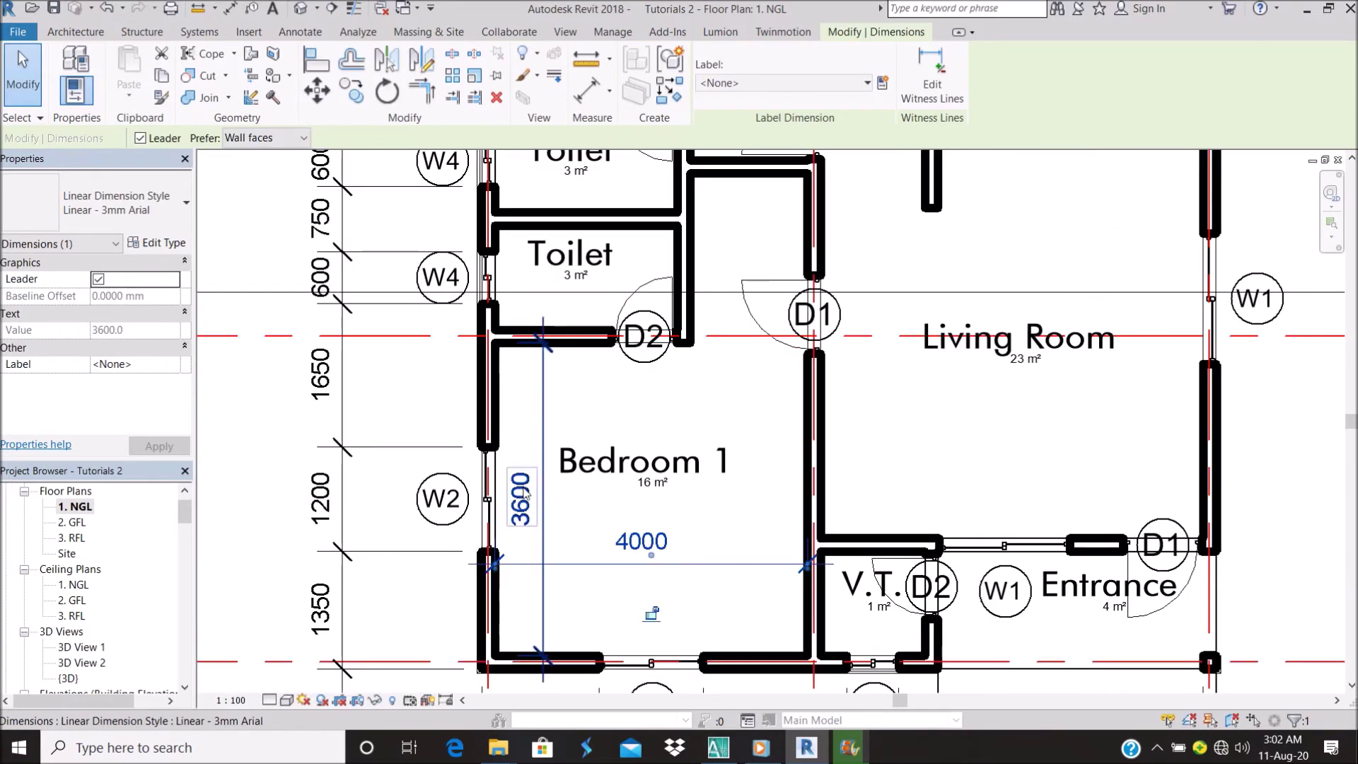
# Replace the vertical dimension's text with 4500, using the US control character
pyautogui.click(521, 495)
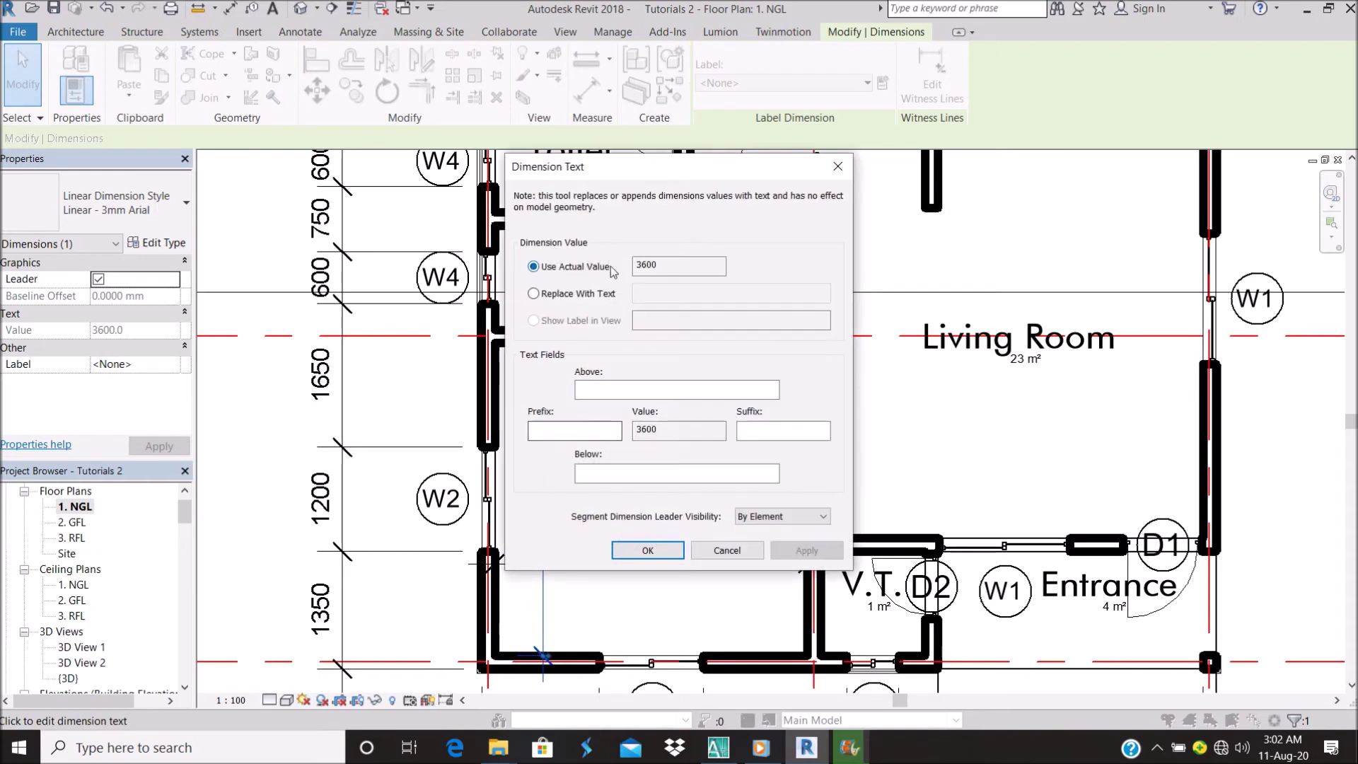
pyautogui.click(548, 295)
pyautogui.rightClick(669, 291)
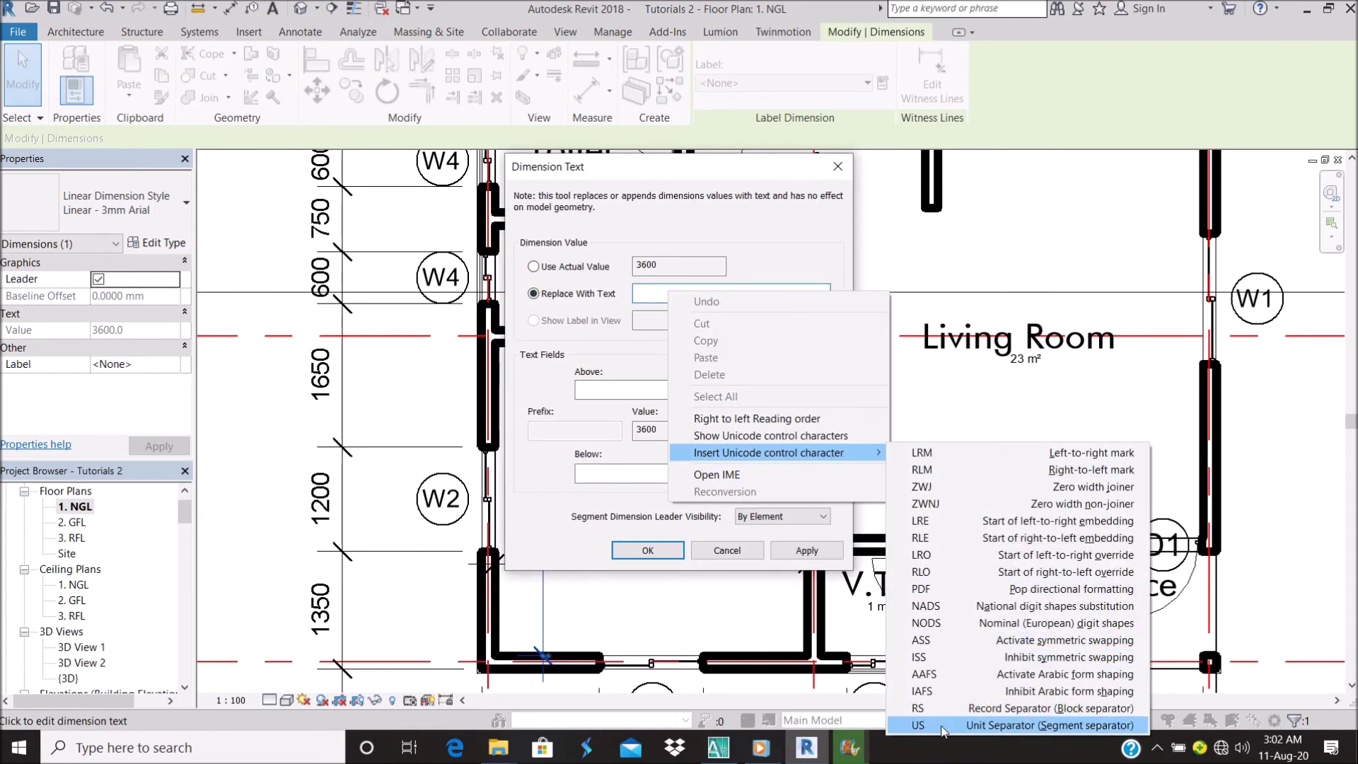
pyautogui.click(941, 725)
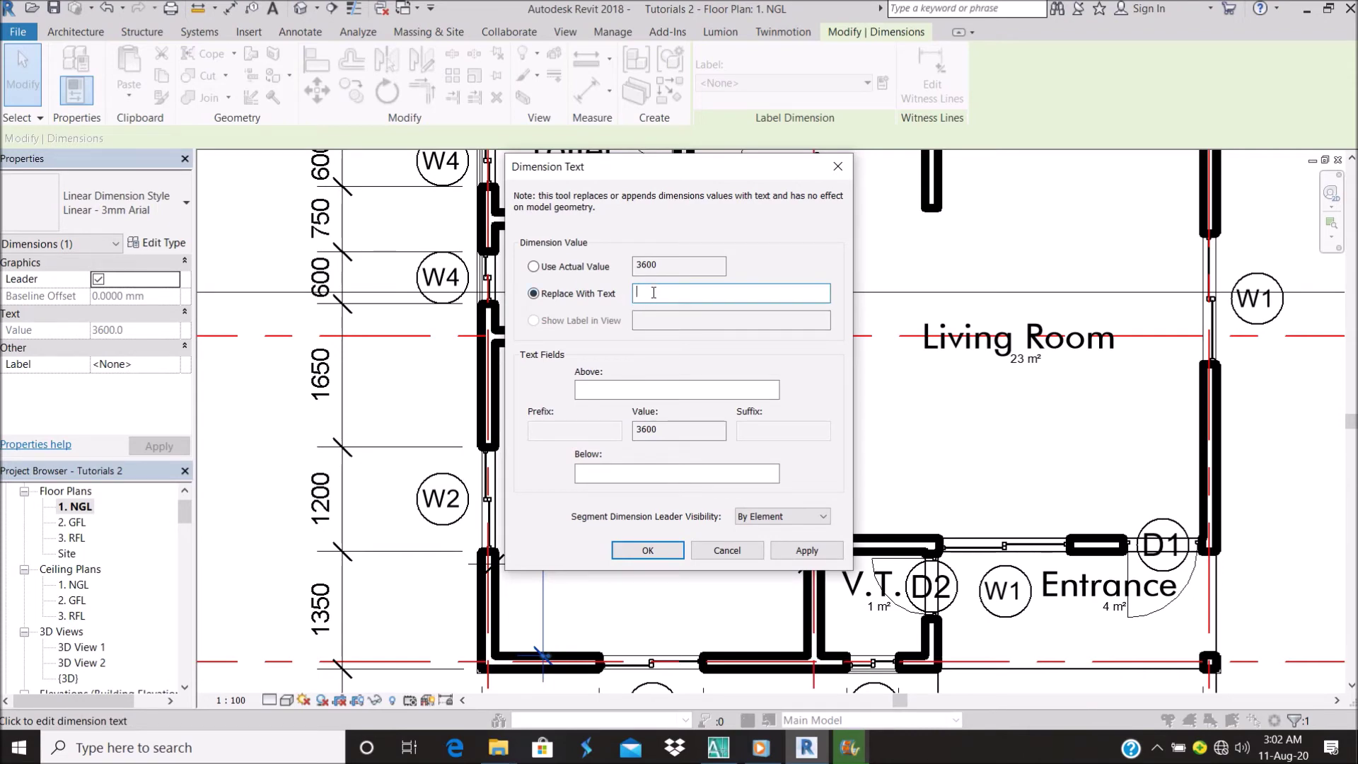
pyautogui.write('45')
pyautogui.write('0')
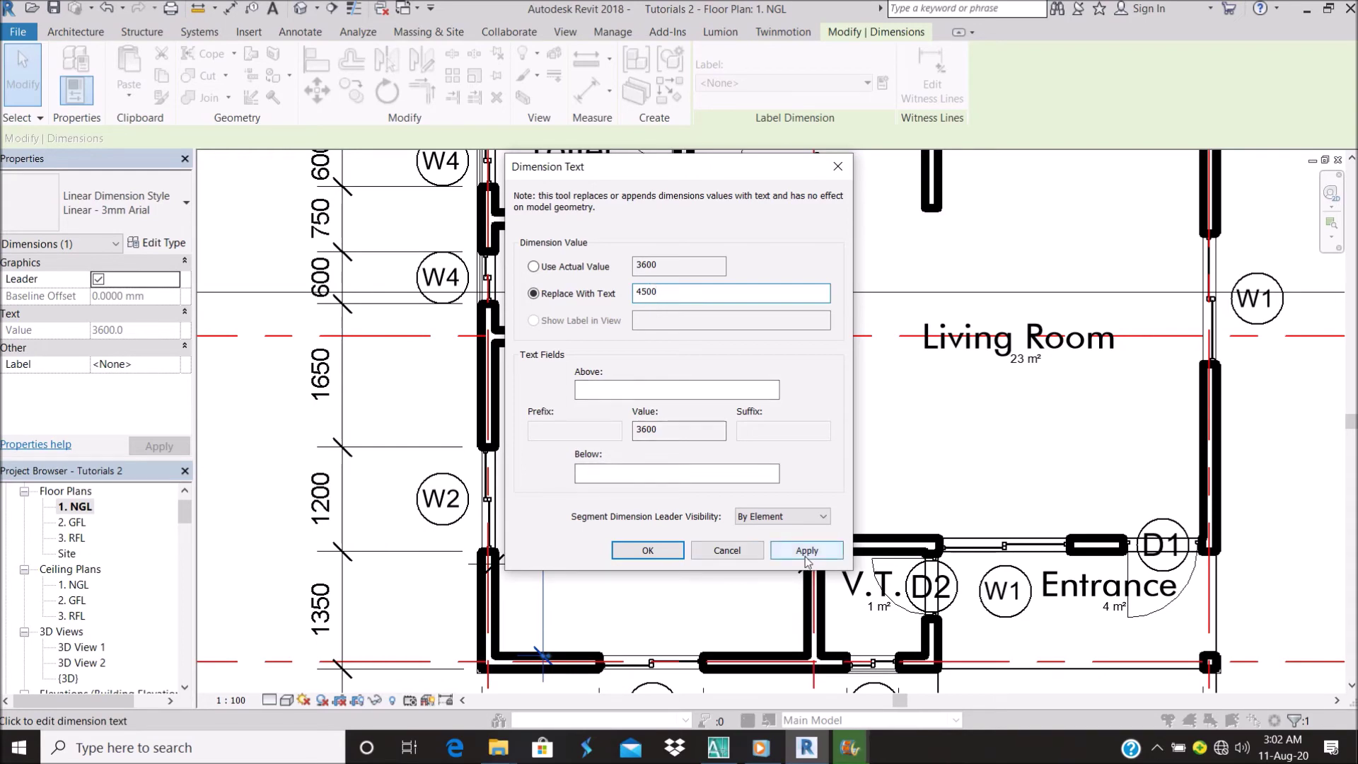
pyautogui.click(808, 551)
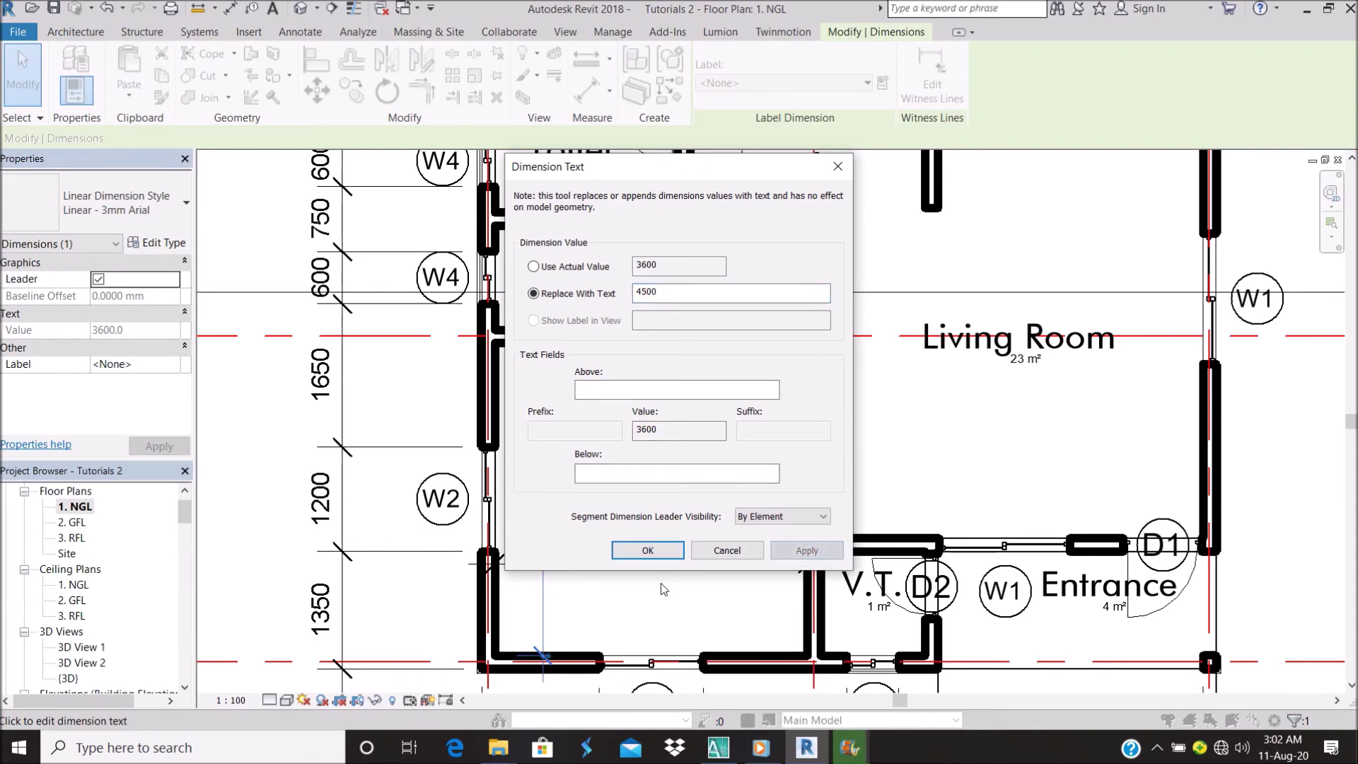
pyautogui.click(648, 550)
pyautogui.scroll(-2, 635, 483)
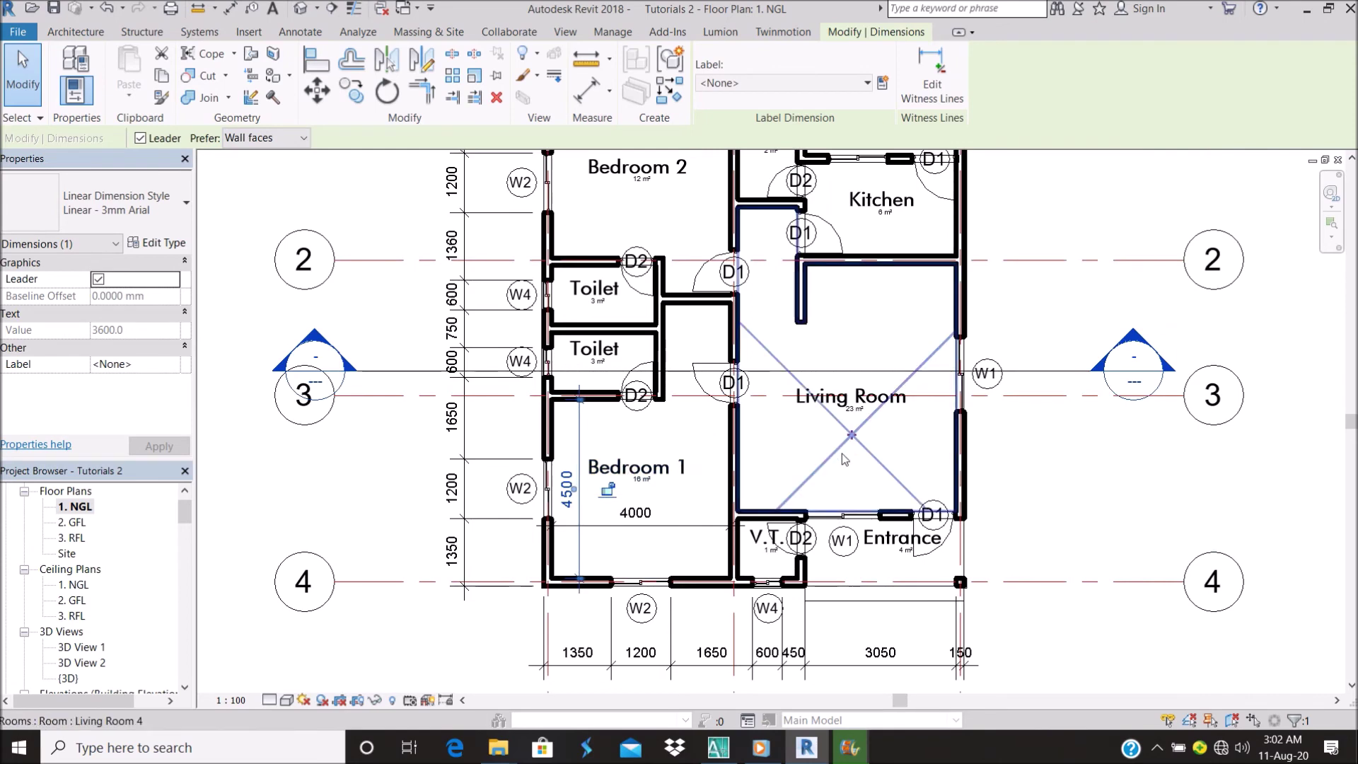
pyautogui.click(849, 425)
pyautogui.scroll(3, 632, 520)
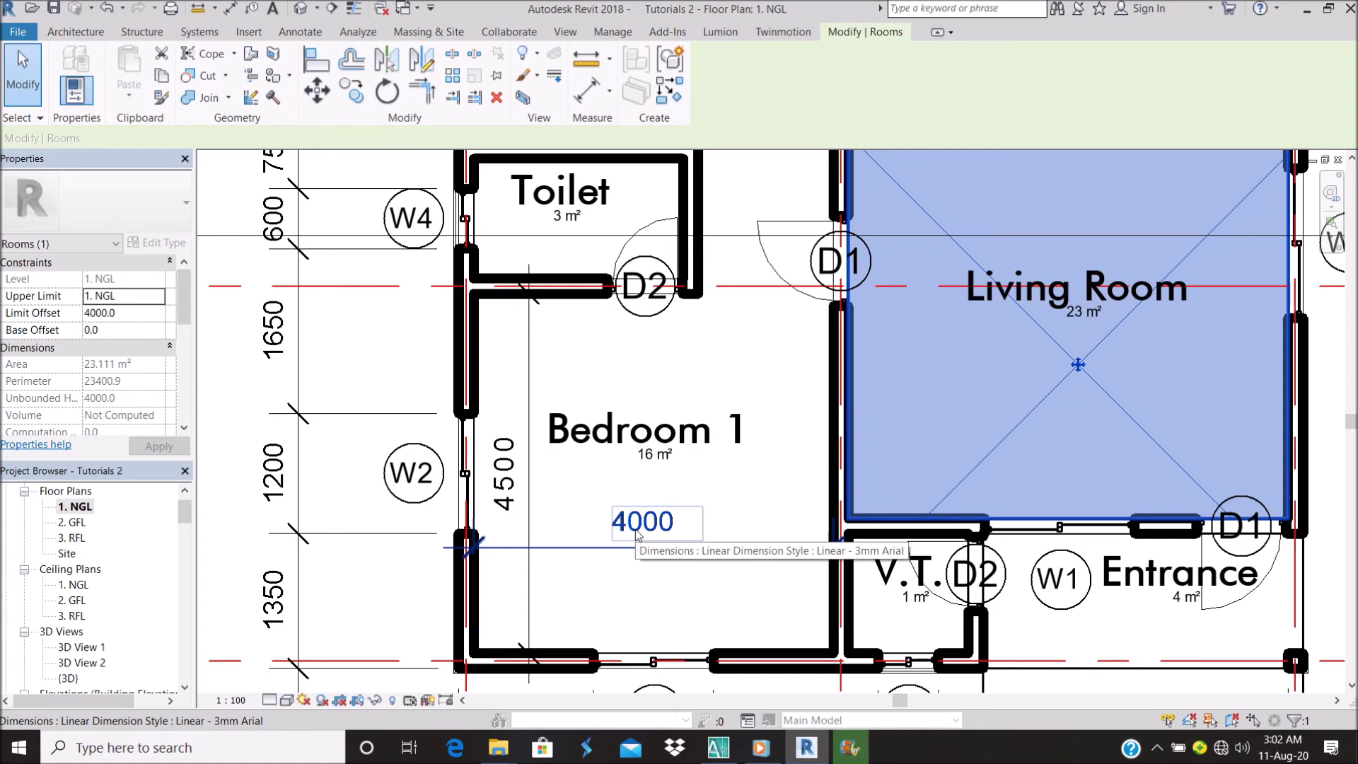
pyautogui.scroll(-3, 638, 535)
pyautogui.press('Escape')
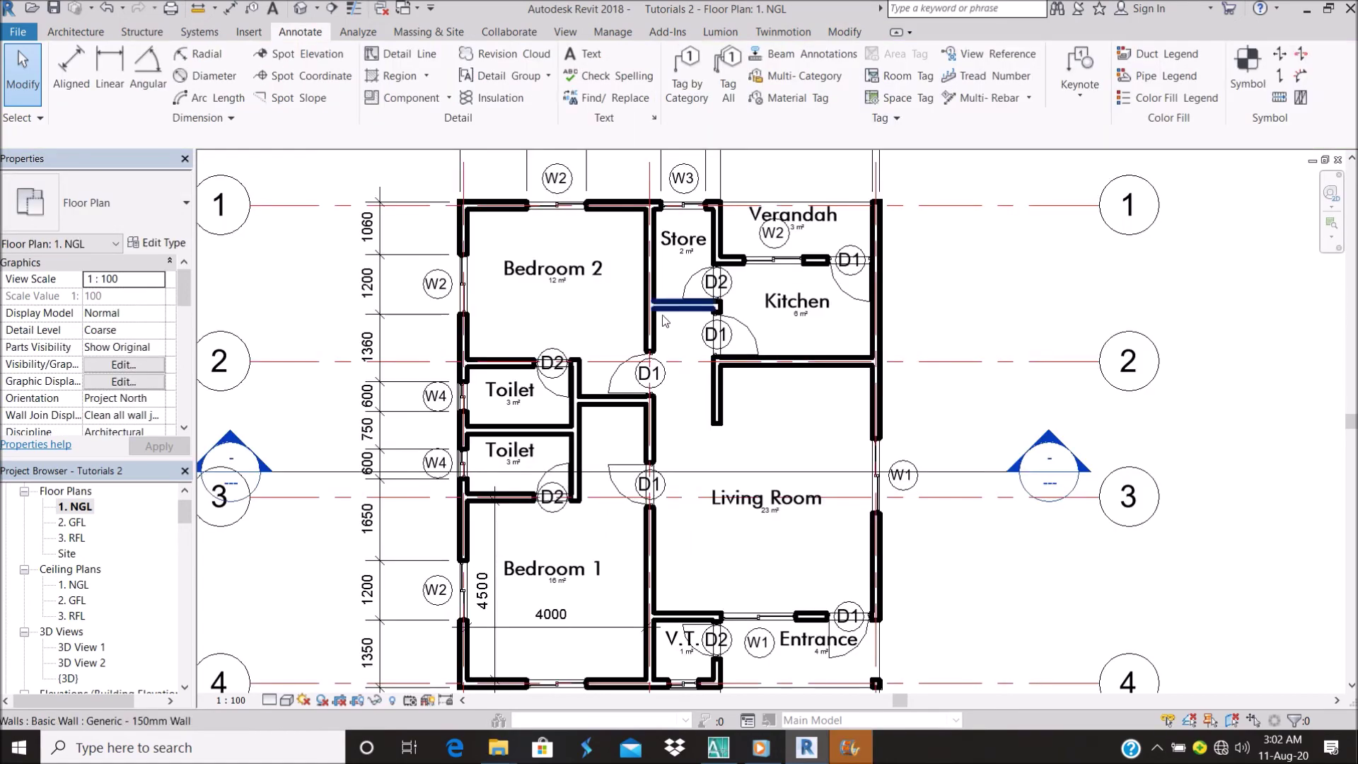
pyautogui.scroll(-2, 655, 306)
pyautogui.scroll(2, 626, 205)
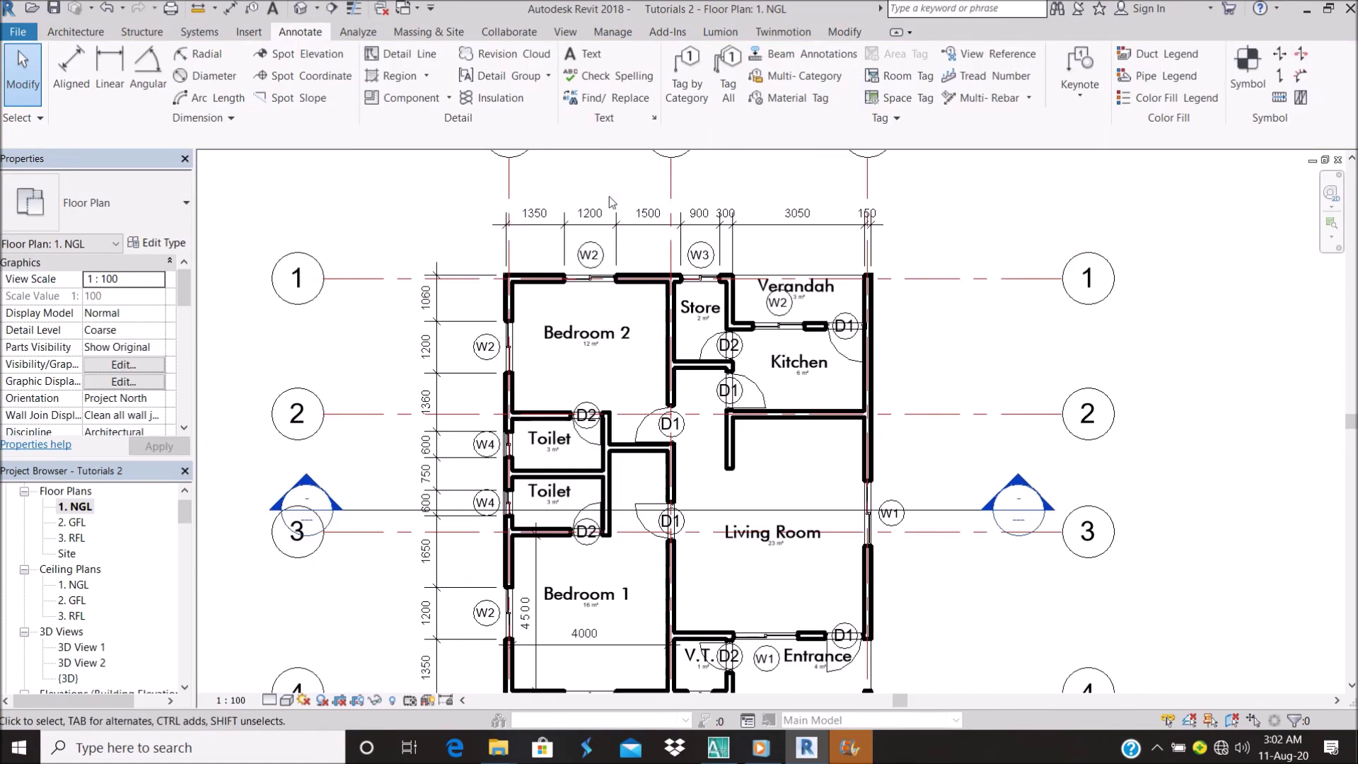
pyautogui.scroll(-1, 627, 203)
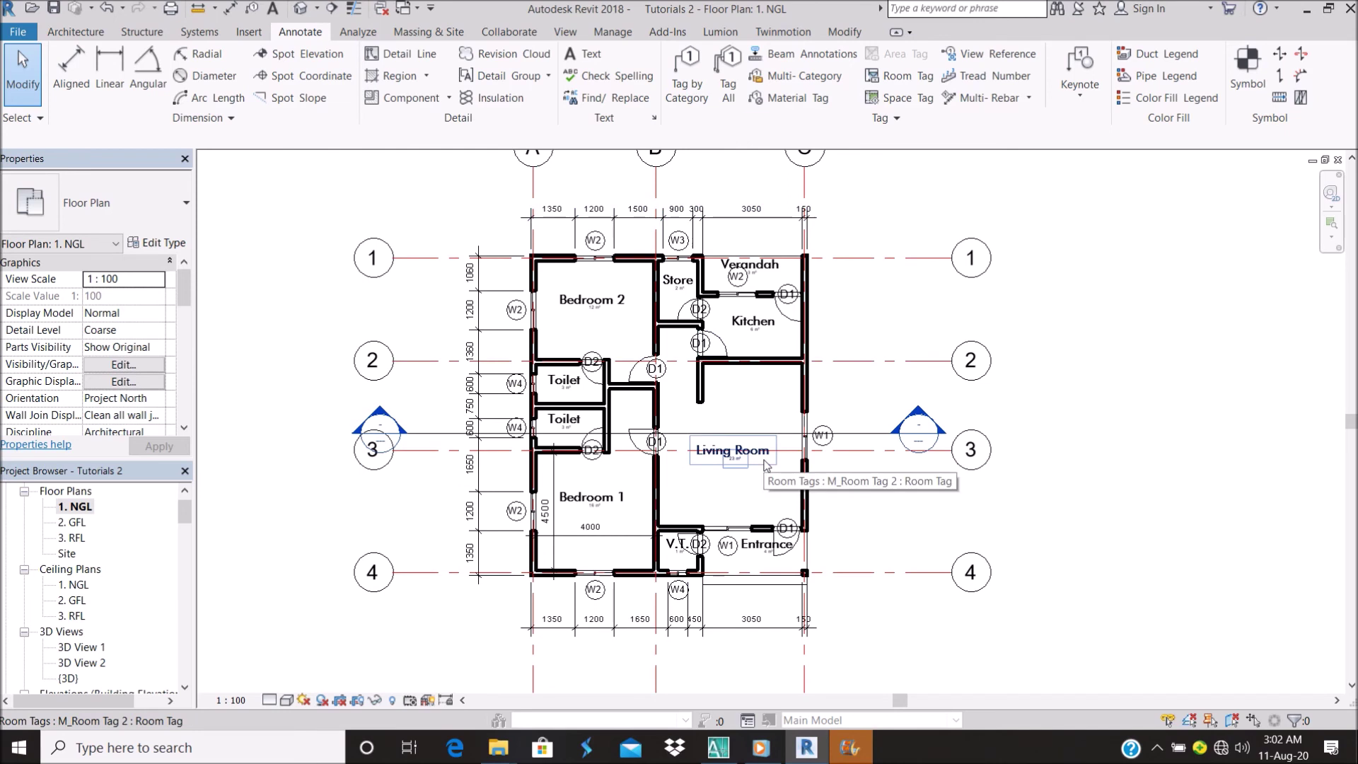